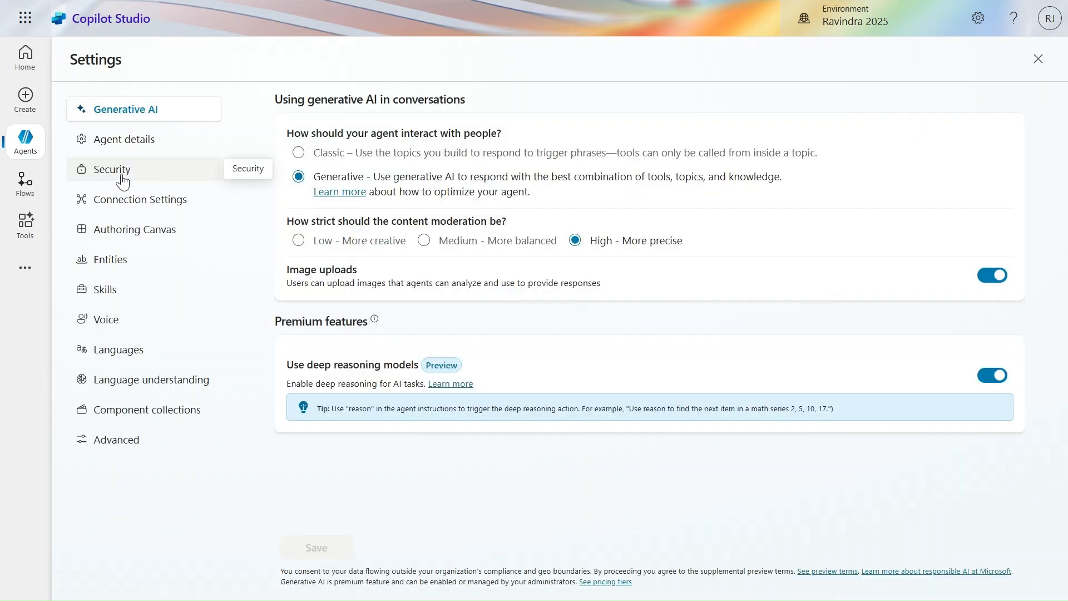
Step: Set the agent's security authentication to Authenticate manually and copy its redirect URL
{"action": "left_click", "coordinate": [122, 182]}
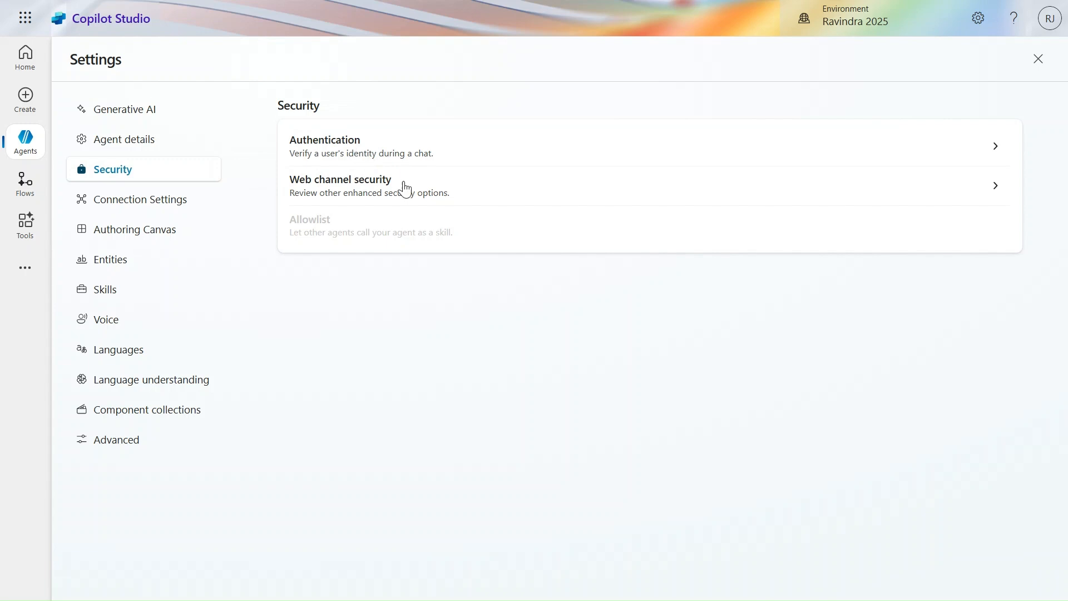
{"action": "left_click", "coordinate": [461, 161]}
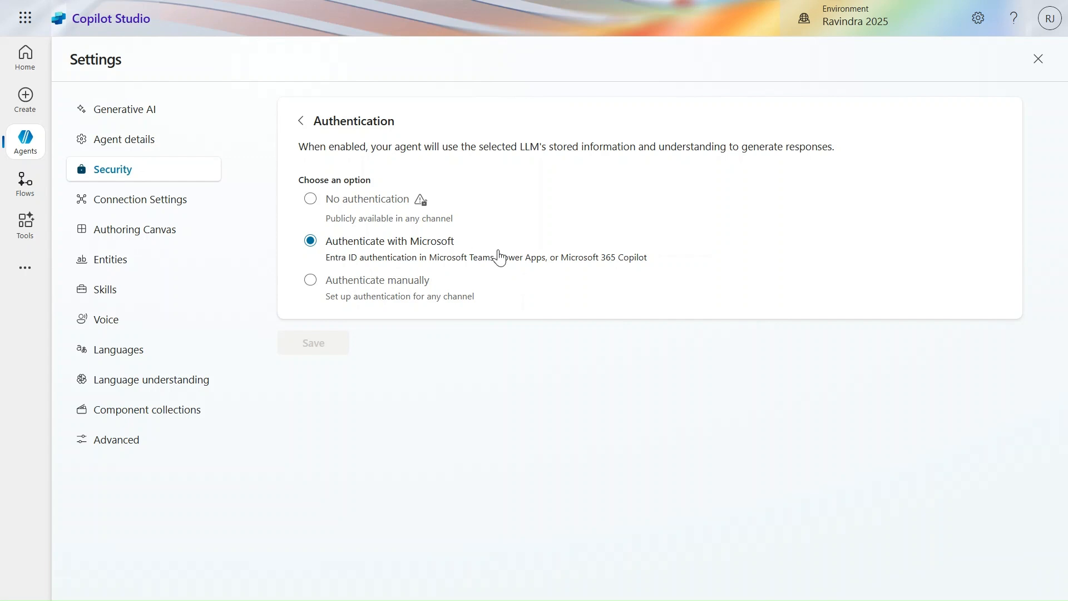
{"action": "left_click", "coordinate": [378, 305]}
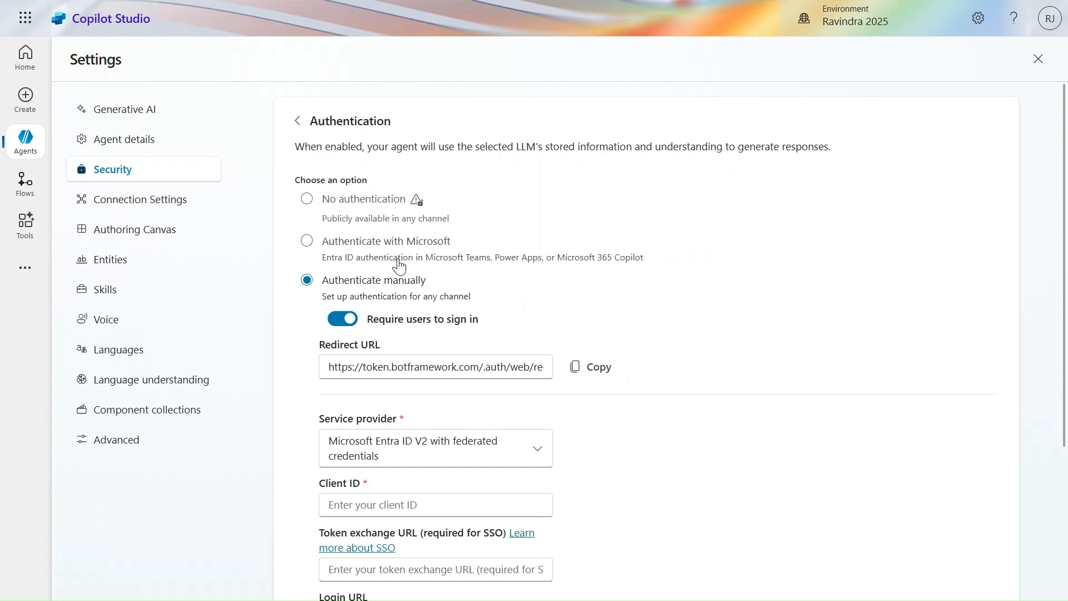
{"action": "scroll", "coordinate": [531, 339], "scroll_direction": "down", "scroll_amount": 1}
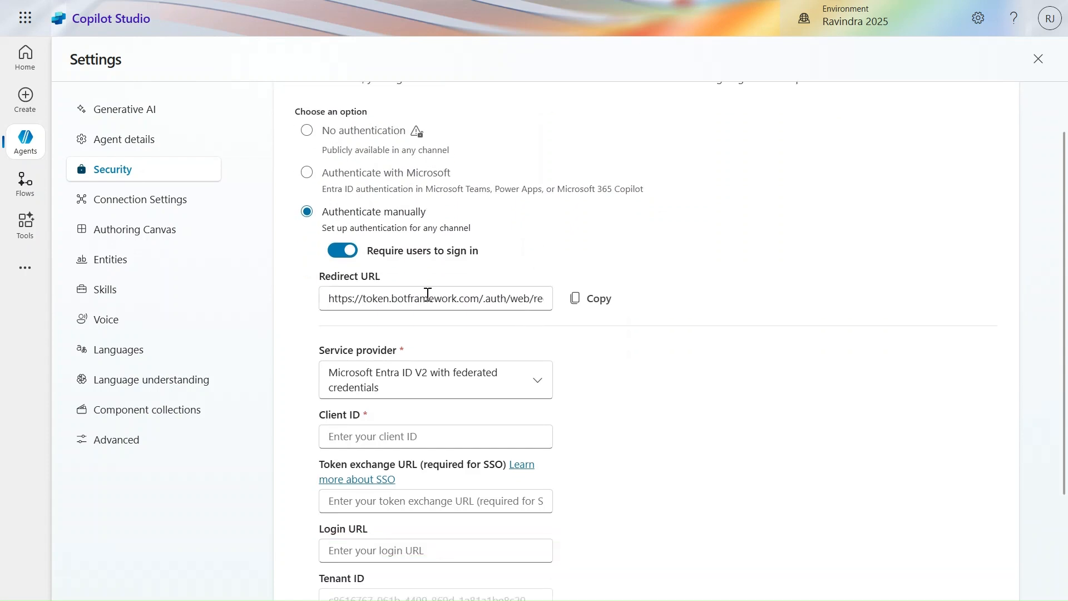
{"action": "left_click", "coordinate": [577, 298]}
Step: Review the service provider options and the login and token exchange URL fields for manual authentication
{"action": "scroll", "coordinate": [578, 360], "scroll_direction": "down", "scroll_amount": 2}
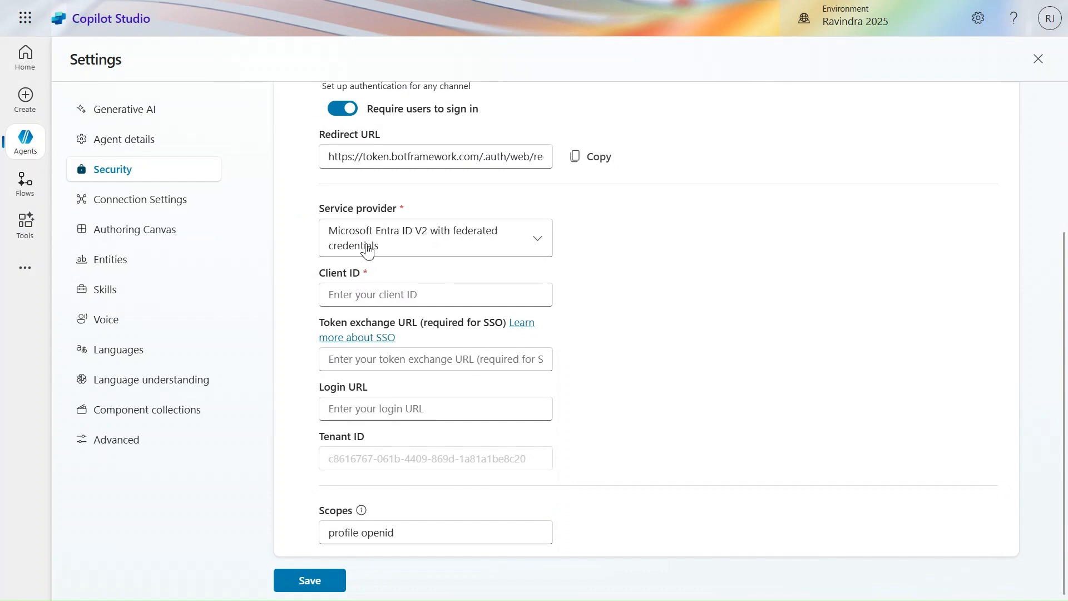
{"action": "left_click", "coordinate": [495, 259]}
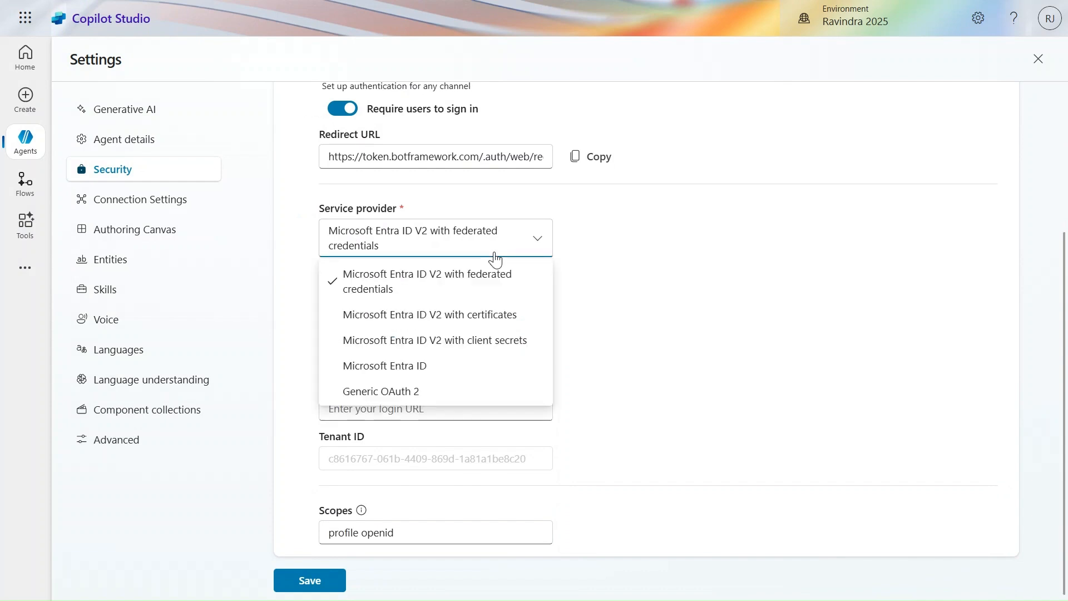
{"action": "left_click", "coordinate": [587, 264]}
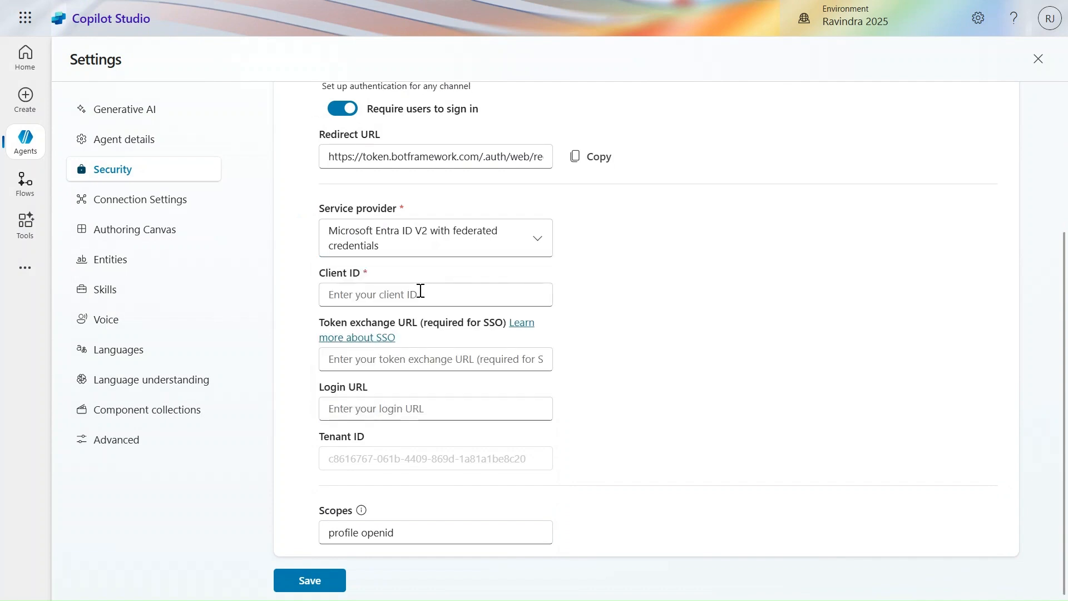
{"action": "left_click", "coordinate": [368, 417]}
{"action": "scroll", "coordinate": [368, 420], "scroll_direction": "down", "scroll_amount": 1}
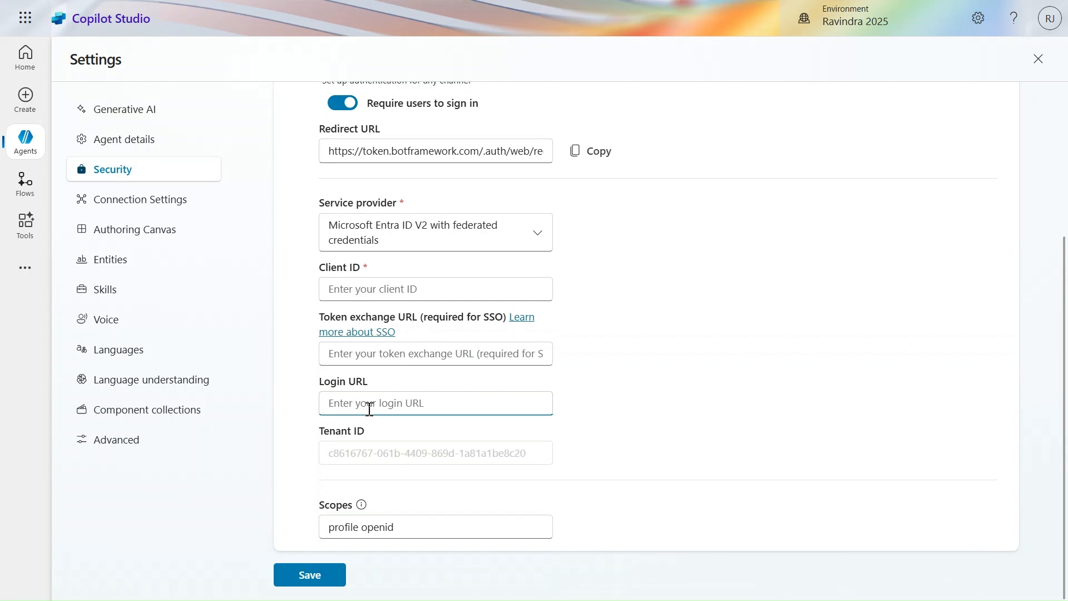
{"action": "left_click", "coordinate": [384, 355]}
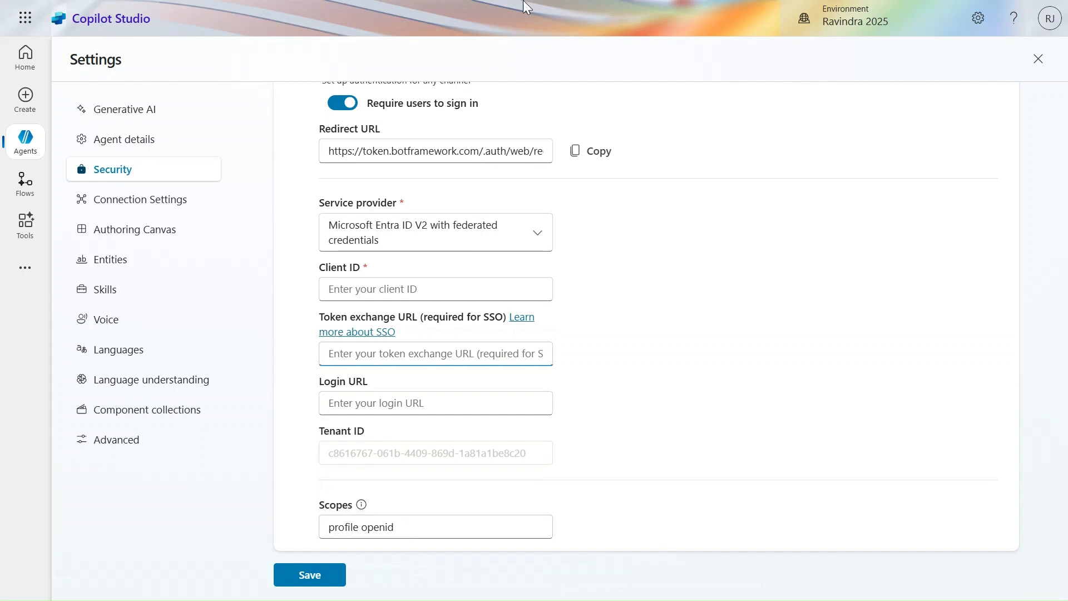
Step: Switch to the Azure portal and start a new registration in App registrations
{"action": "mouse_move", "coordinate": [526, 3]}
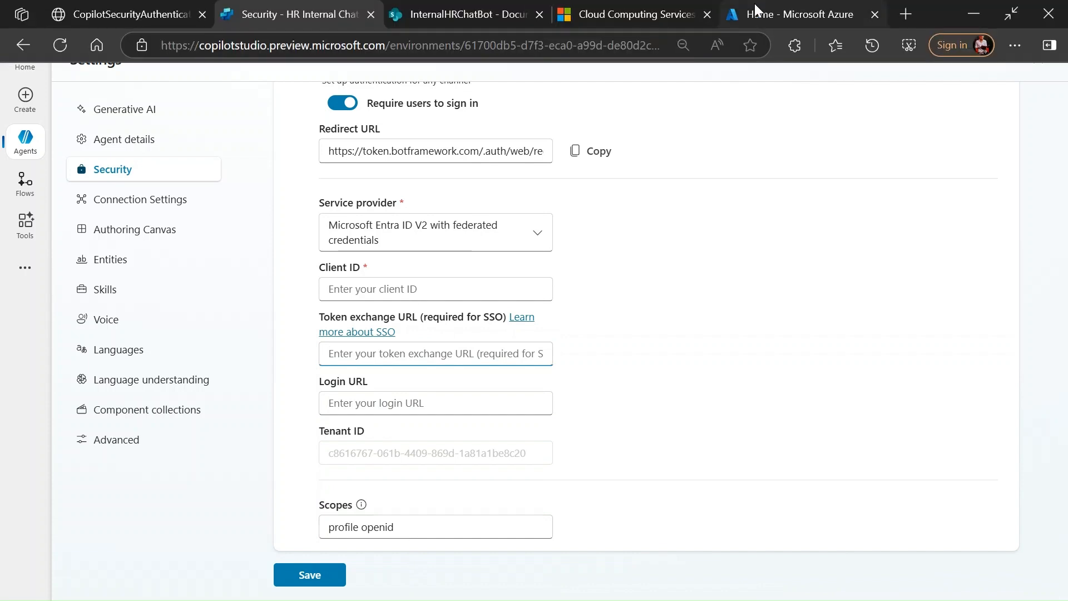
{"action": "left_click", "coordinate": [790, 14]}
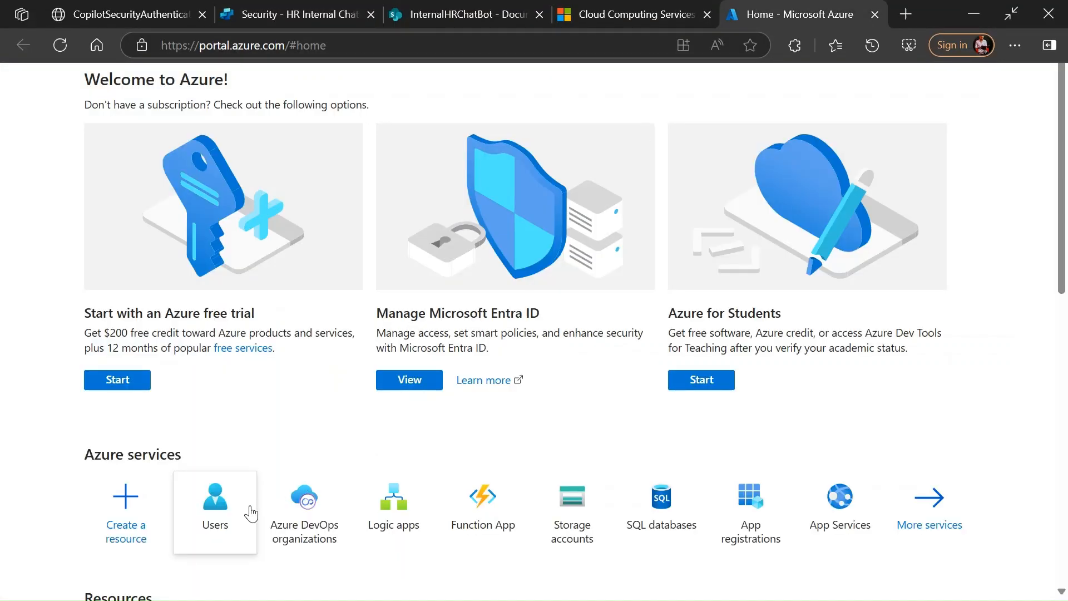
{"action": "scroll", "coordinate": [252, 513], "scroll_direction": "down", "scroll_amount": 2}
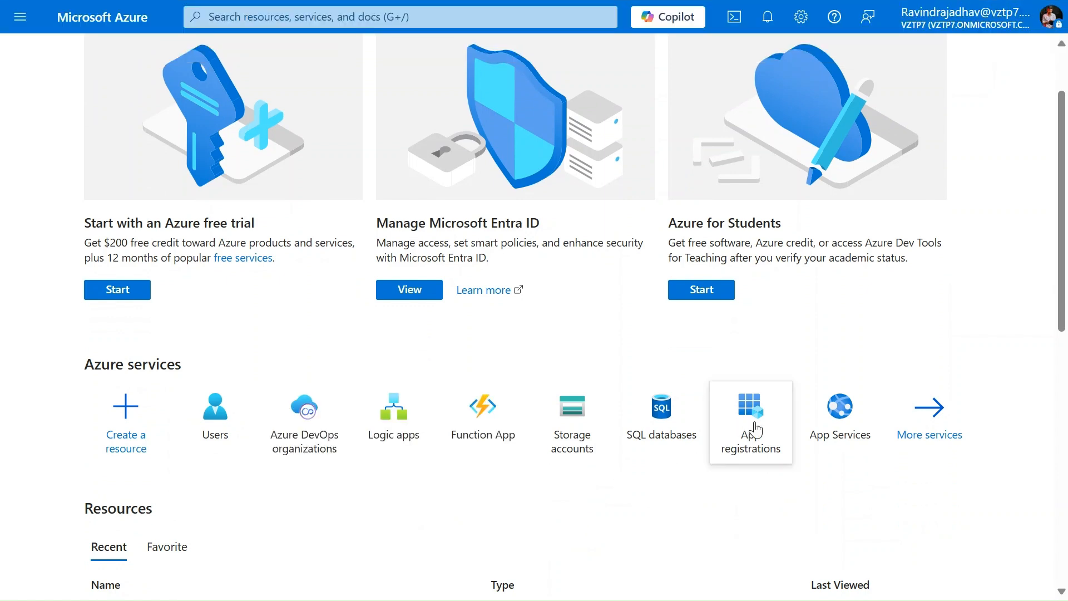
{"action": "left_click", "coordinate": [755, 429]}
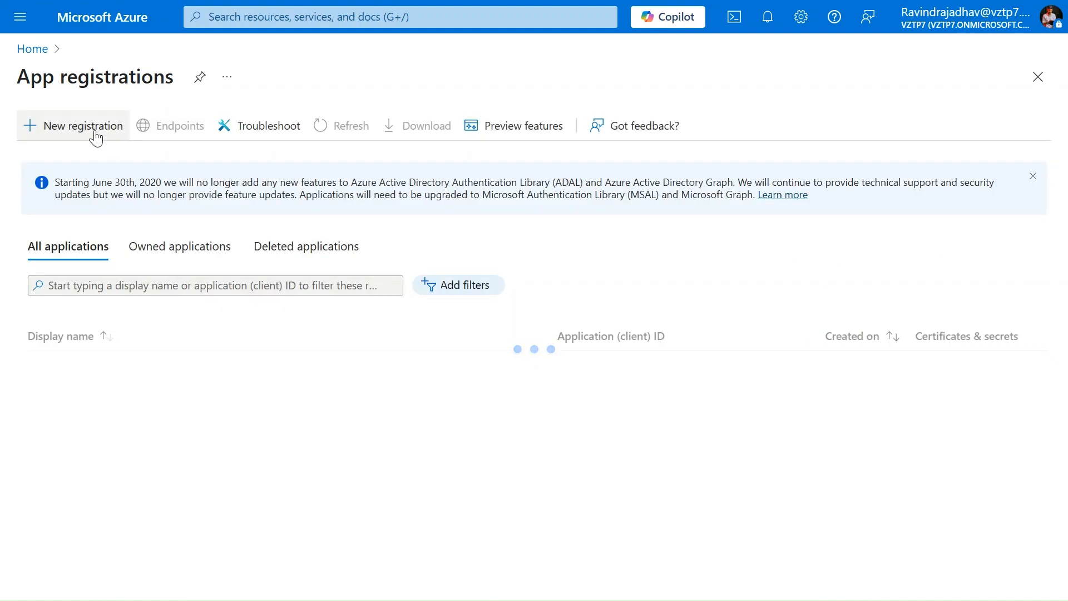
{"action": "left_click", "coordinate": [95, 134]}
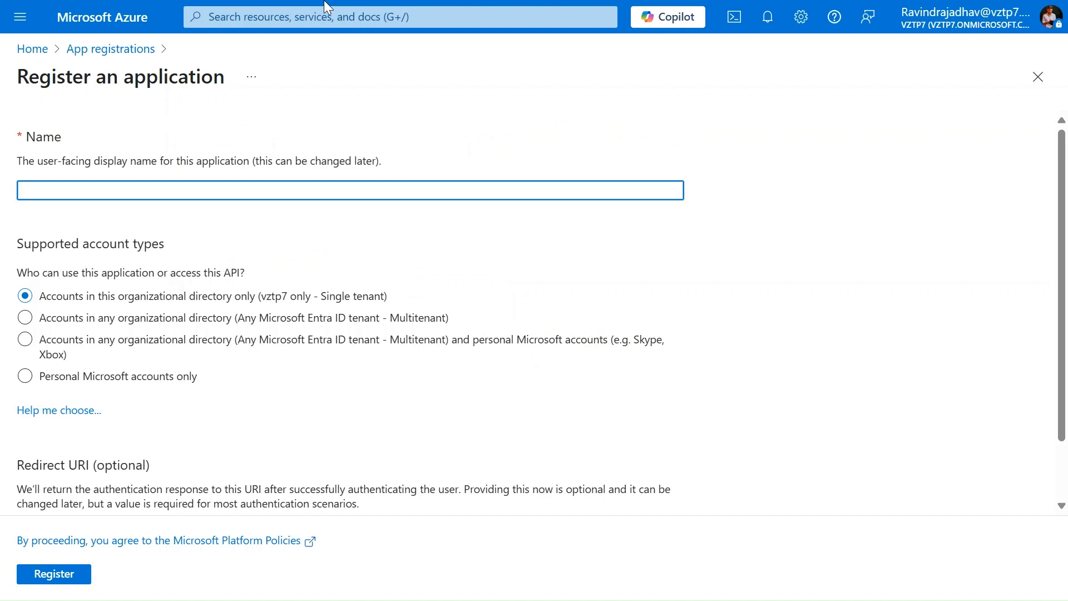
Step: Check the account signed in to Copilot Studio and view the InternalHRChatBot document library in SharePoint
{"action": "mouse_move", "coordinate": [316, 3]}
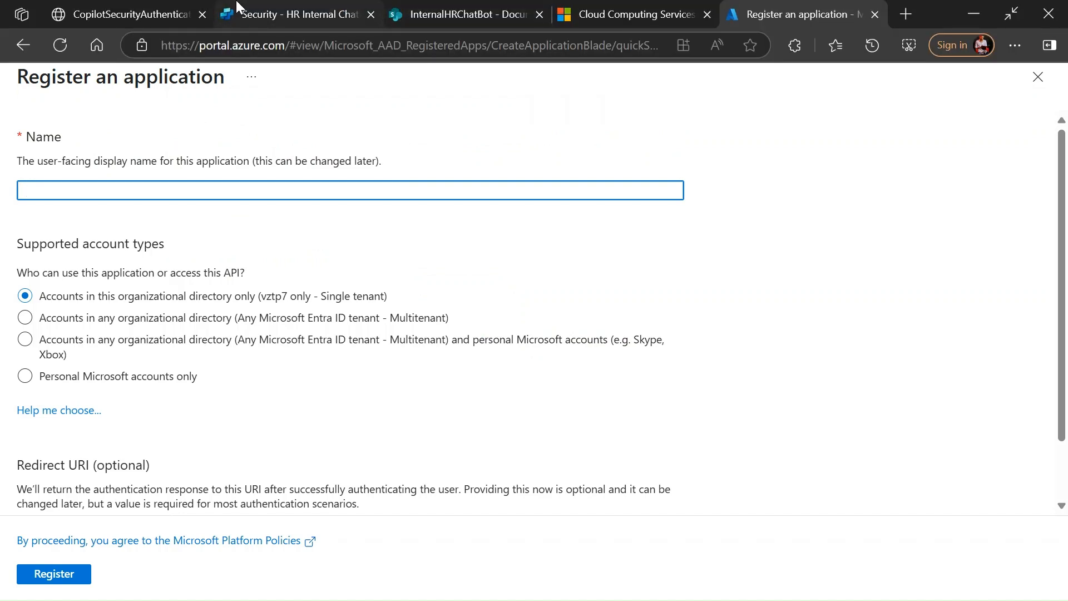
{"action": "left_click", "coordinate": [411, 3]}
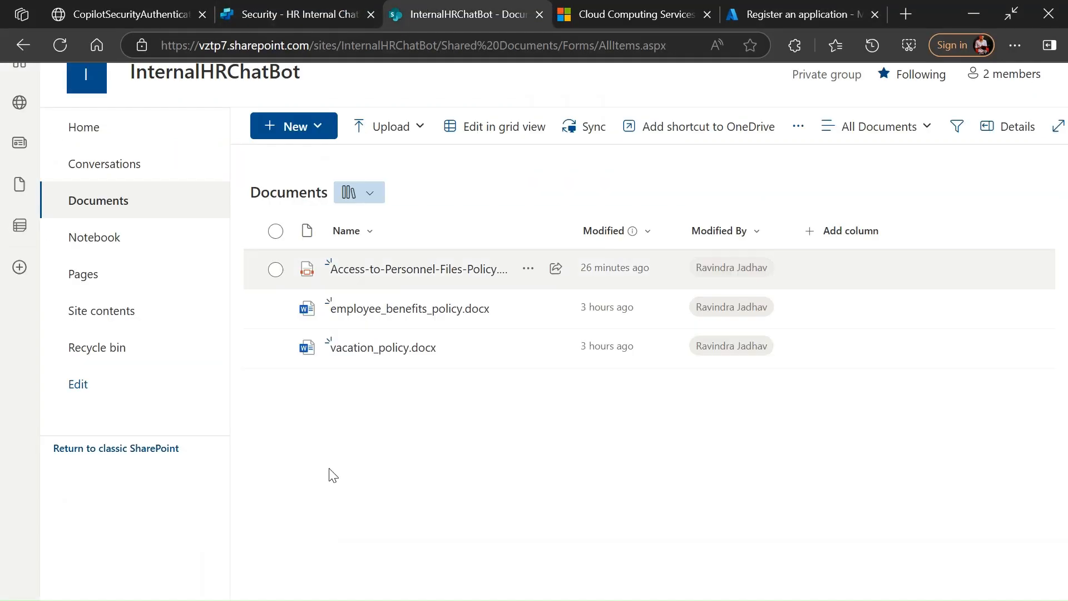
{"action": "left_click", "coordinate": [297, 14]}
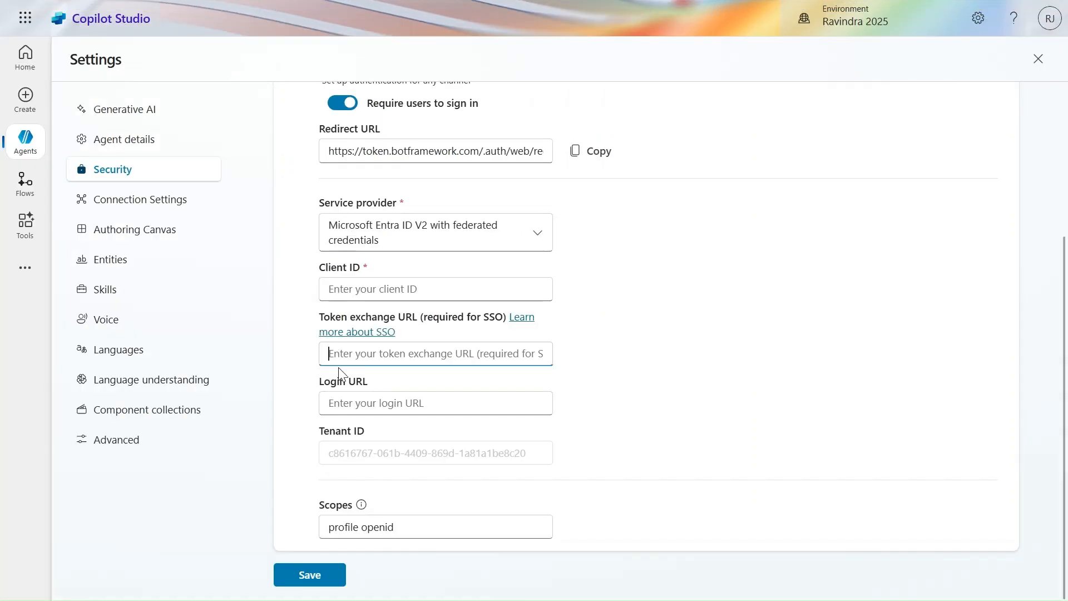
{"action": "left_click", "coordinate": [1048, 22]}
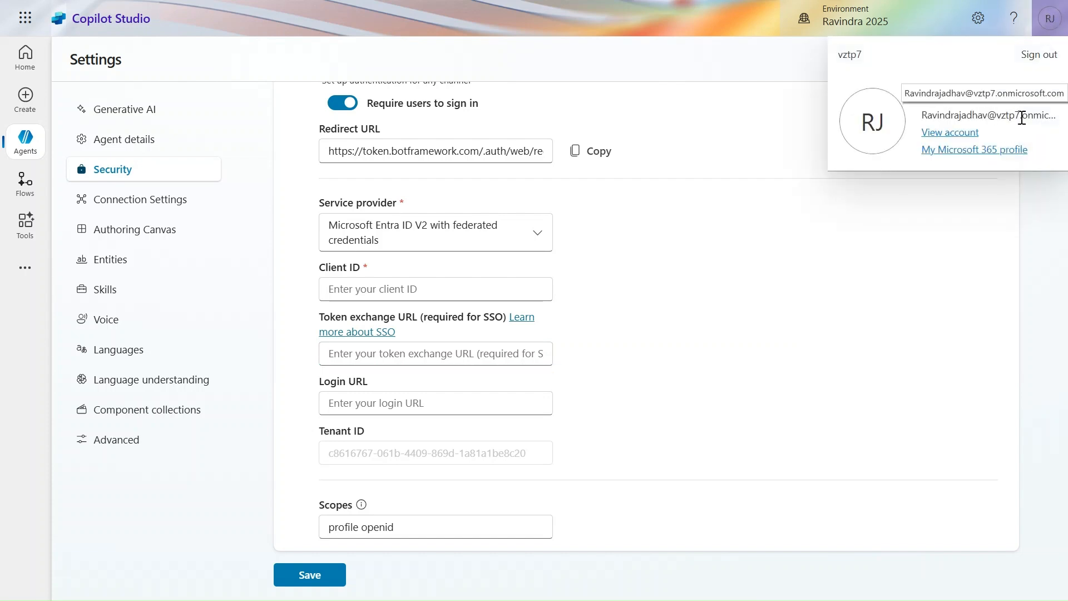
{"action": "left_click", "coordinate": [1050, 19]}
{"action": "mouse_move", "coordinate": [563, 12]}
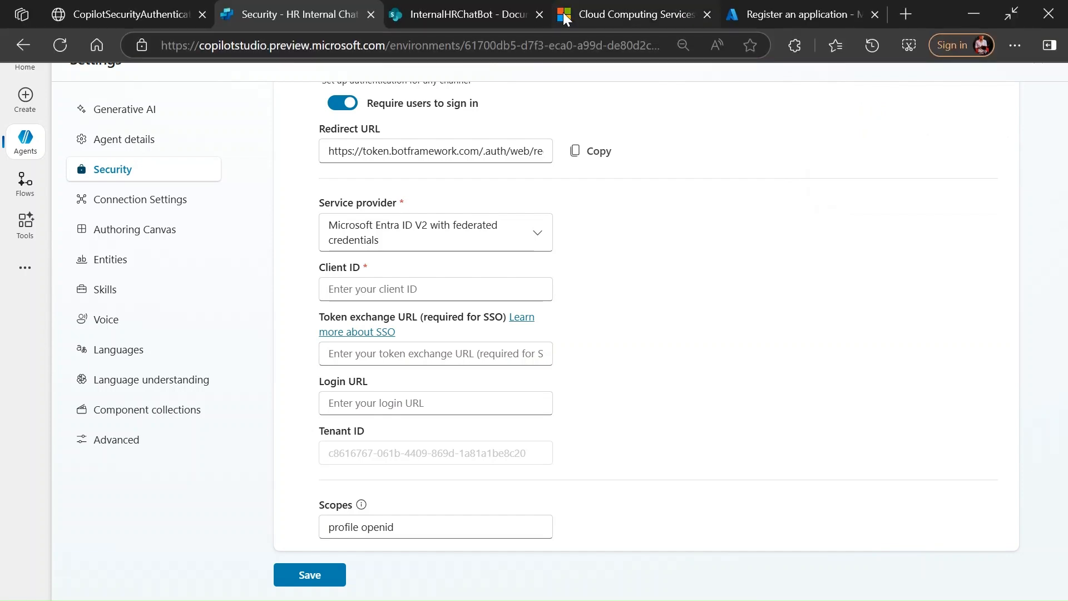
{"action": "left_click", "coordinate": [472, 11]}
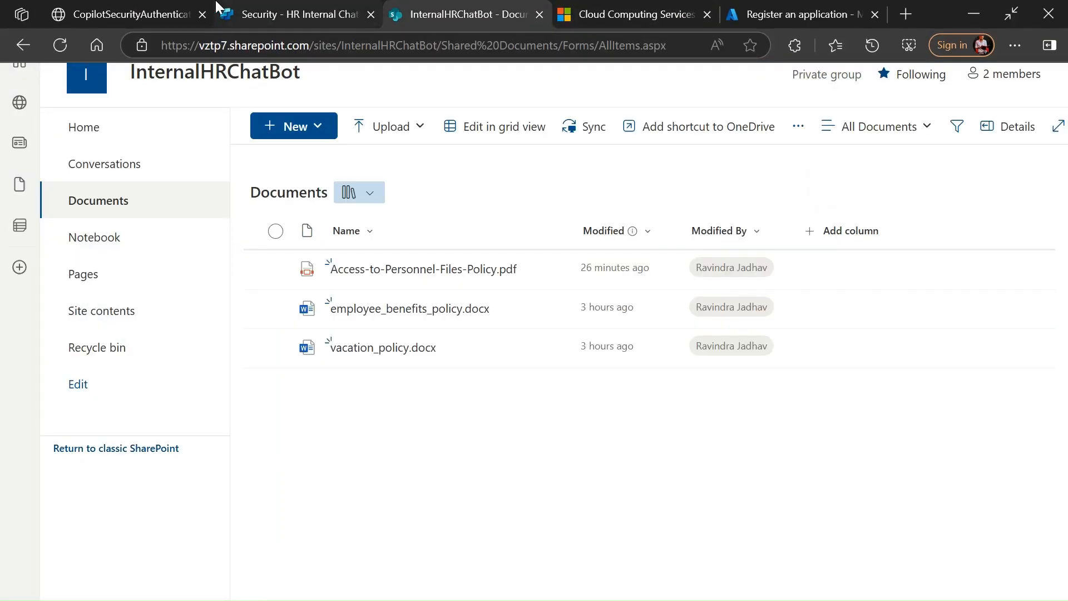
Step: In the Azure portal, register the application InternalChatBot for accounts in any organizational directory and personal Microsoft accounts
{"action": "left_click", "coordinate": [795, 14]}
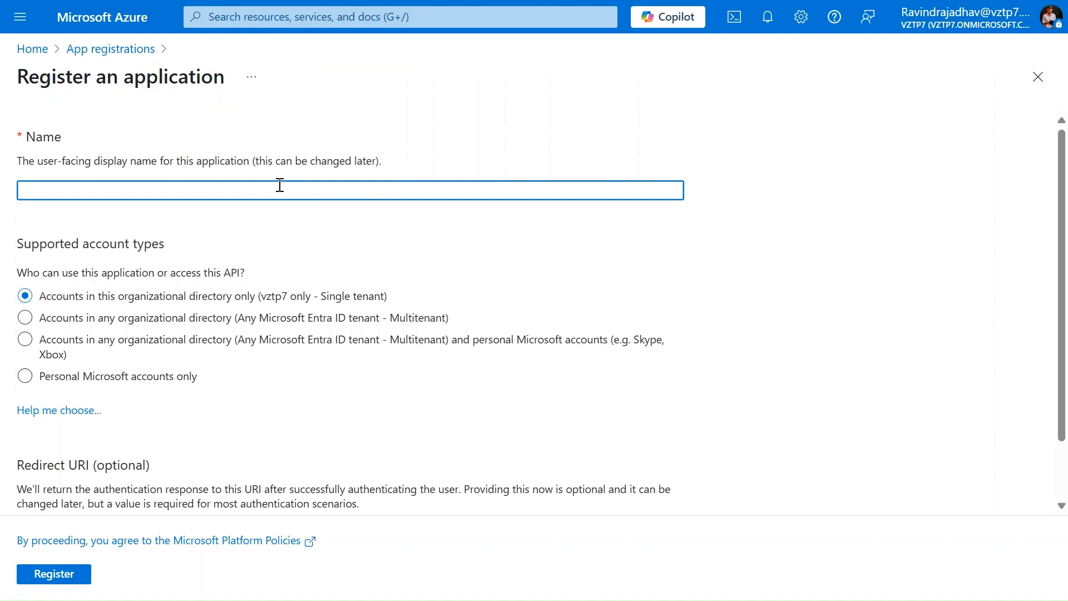
{"action": "type", "text": "InternalChatBot"}
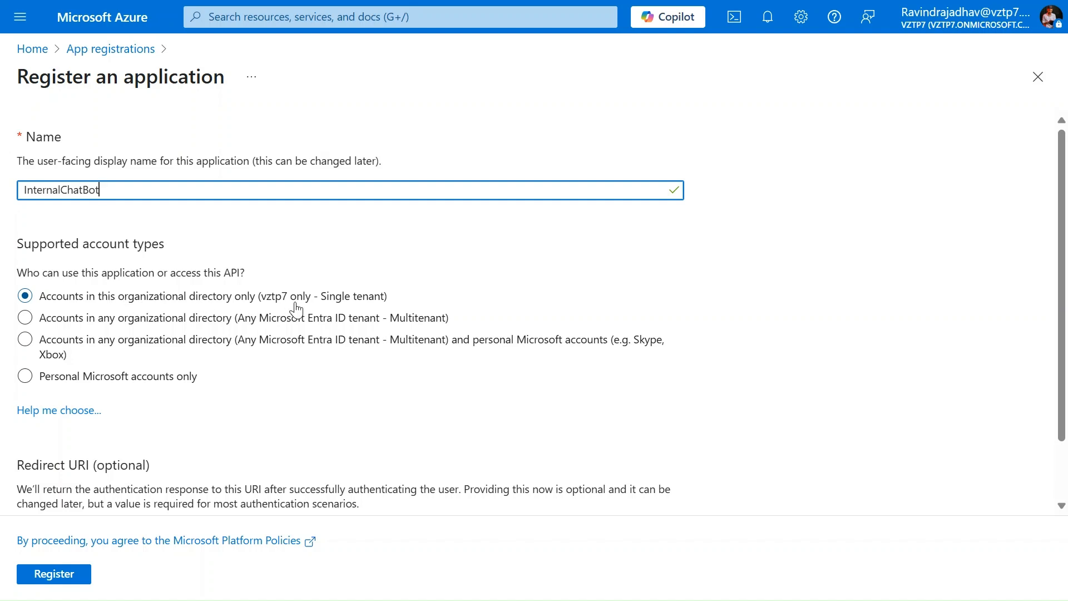
{"action": "scroll", "coordinate": [295, 309], "scroll_direction": "down", "scroll_amount": 1}
{"action": "left_click", "coordinate": [269, 277]}
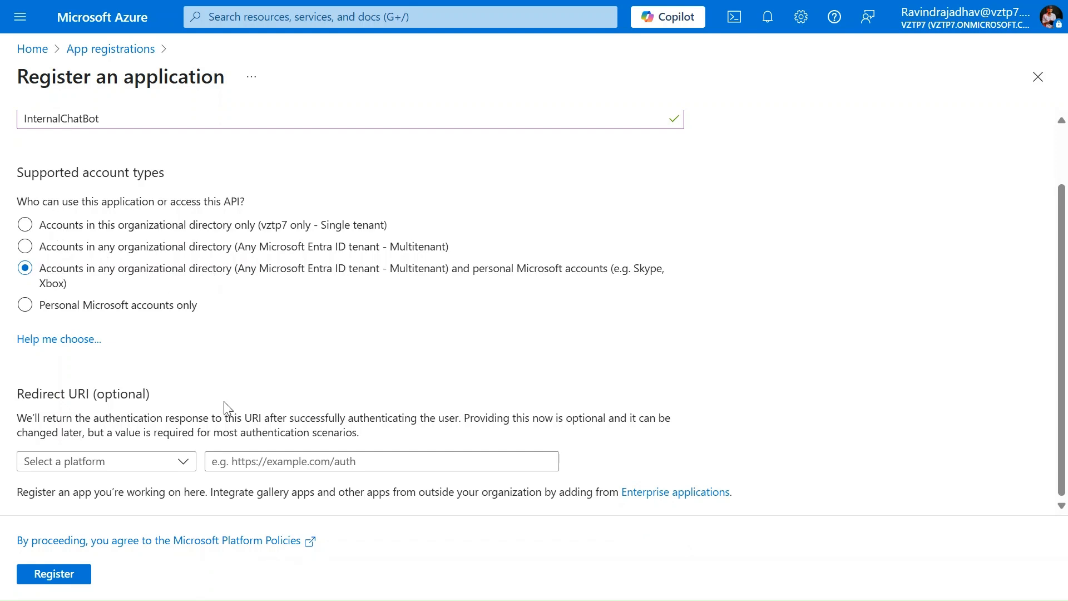
{"action": "left_click", "coordinate": [63, 576]}
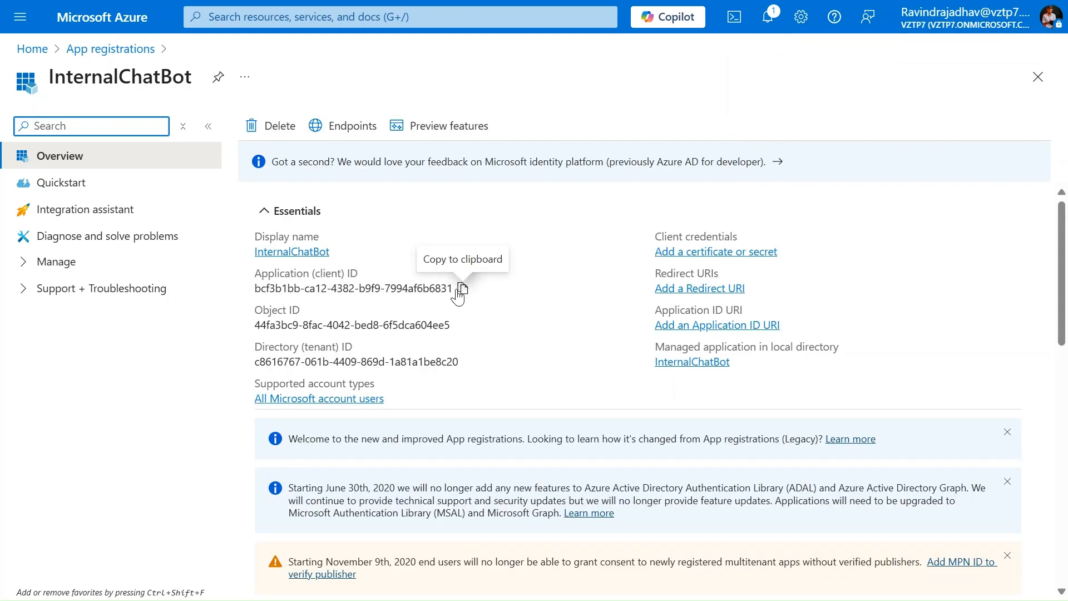
Step: Copy the InternalChatBot application (client) ID and paste it as the Client ID in the Copilot Studio authentication settings
{"action": "left_click", "coordinate": [458, 291]}
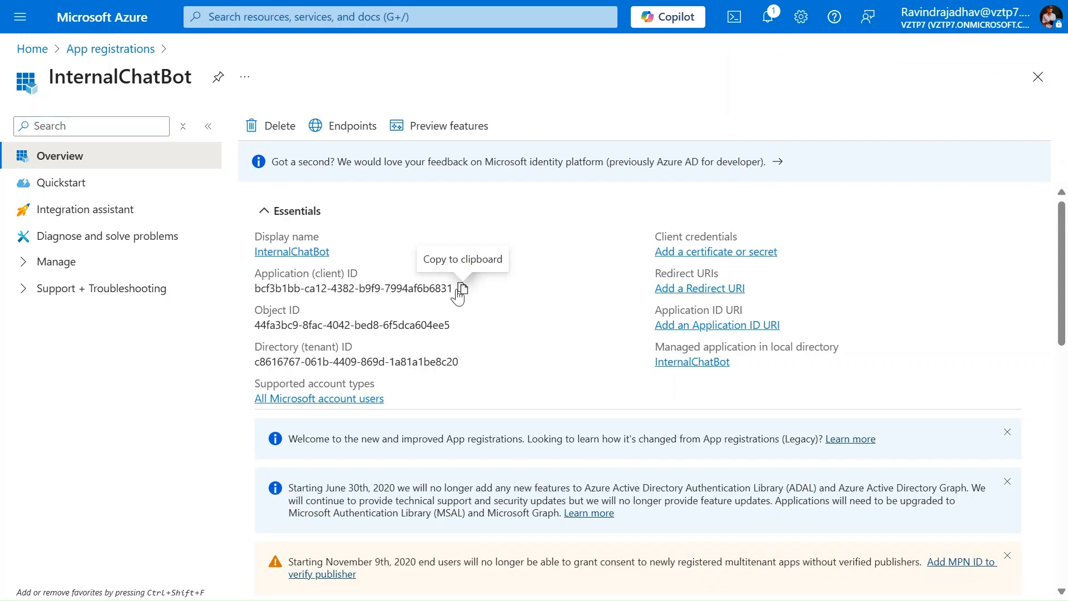
{"action": "left_click", "coordinate": [458, 291]}
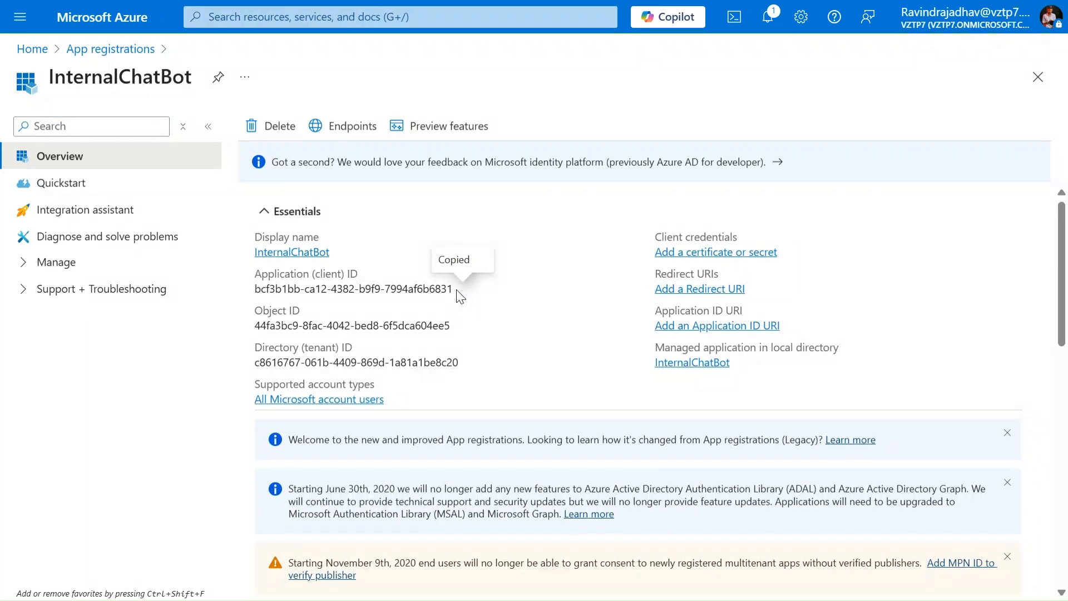
{"action": "mouse_move", "coordinate": [473, 2]}
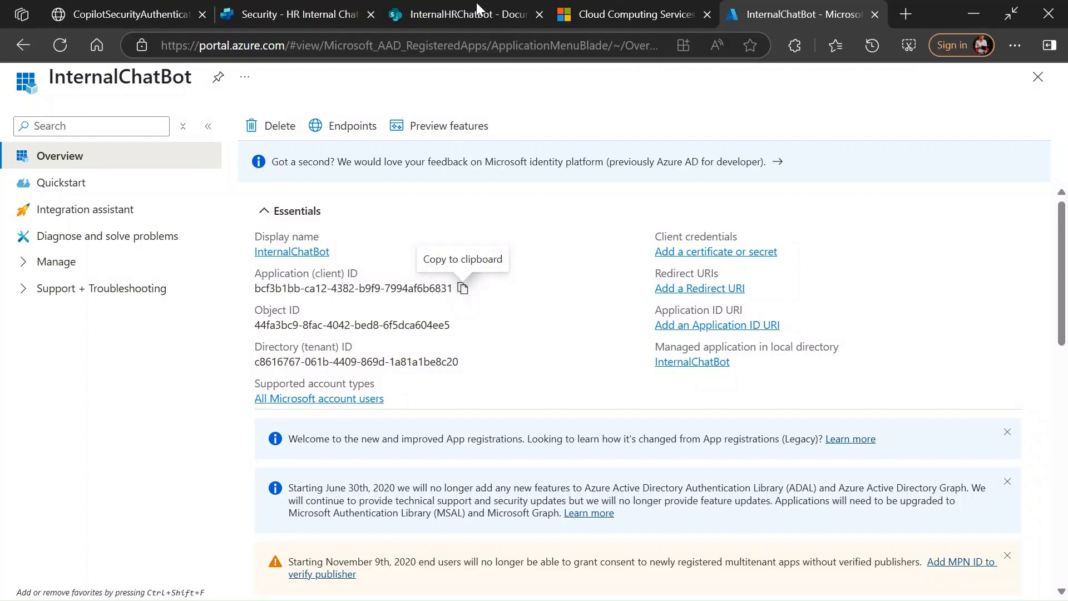
{"action": "left_click", "coordinate": [312, 6]}
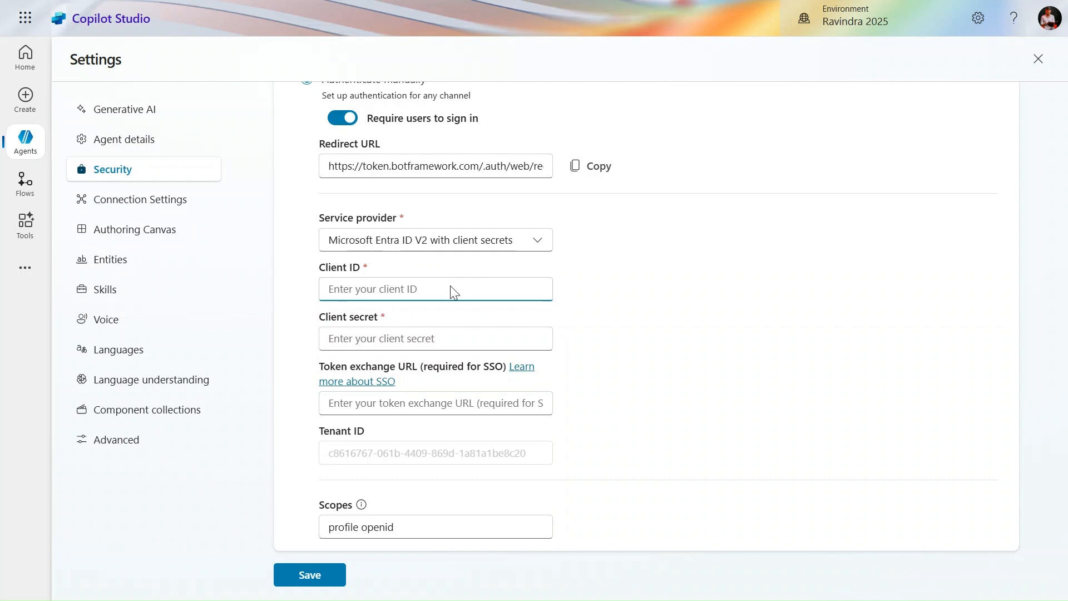
{"action": "key", "text": "ctrl+v"}
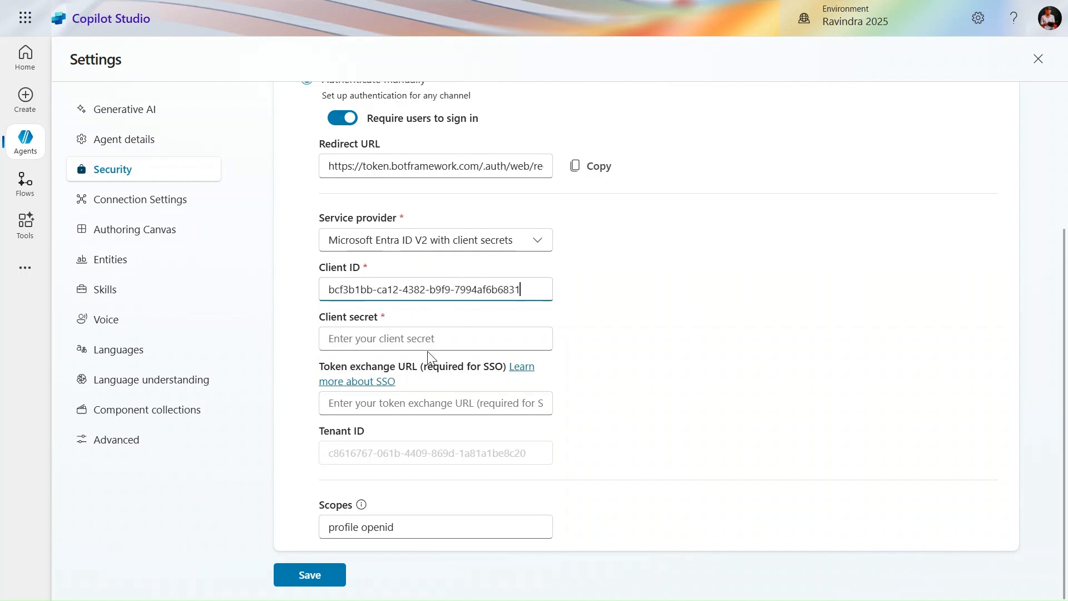
Step: Switch back to the Azure portal and review the Authentication settings of the InternalChatBot registration
{"action": "mouse_move", "coordinate": [469, 4]}
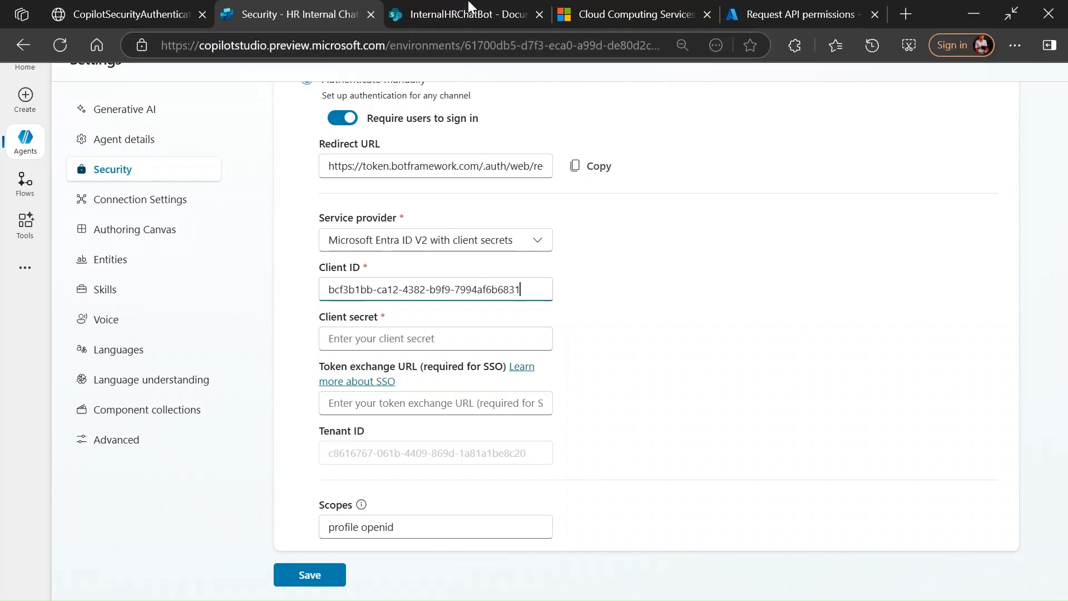
{"action": "left_click", "coordinate": [820, 8]}
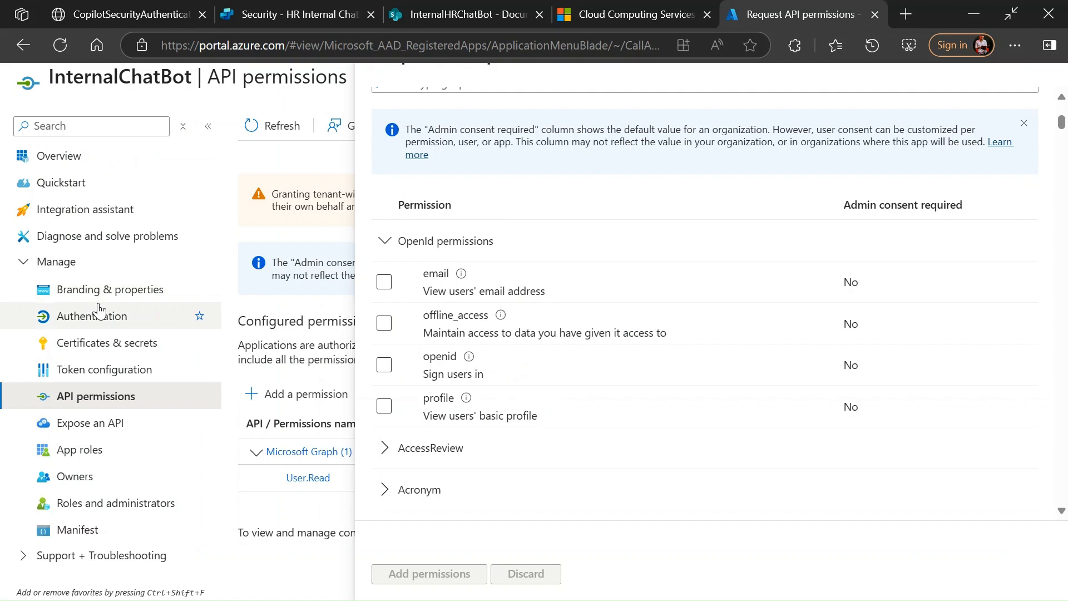
{"action": "left_click", "coordinate": [106, 342]}
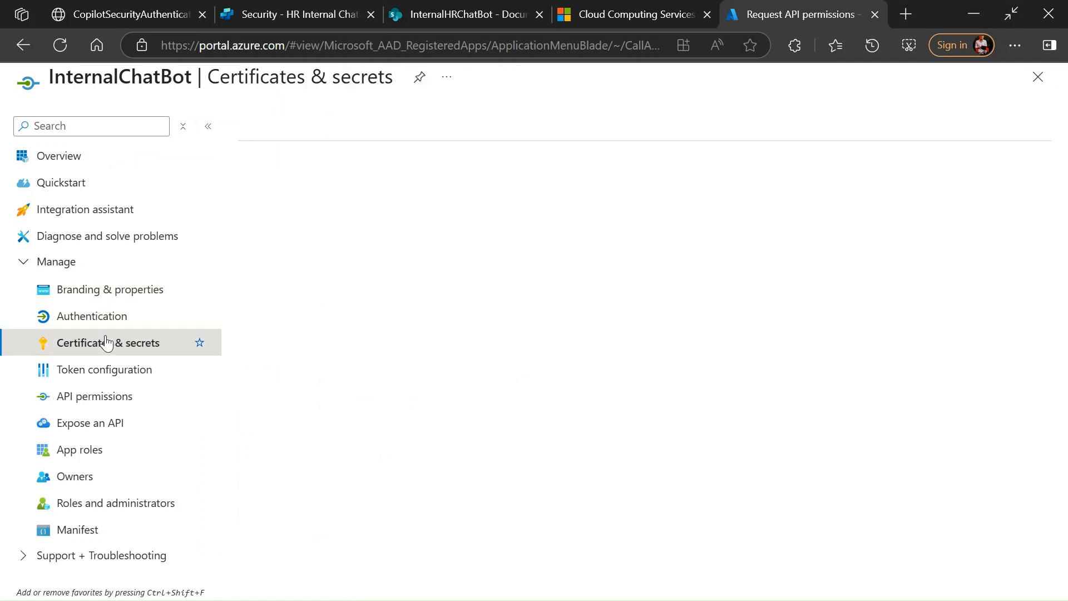
{"action": "left_click", "coordinate": [115, 320]}
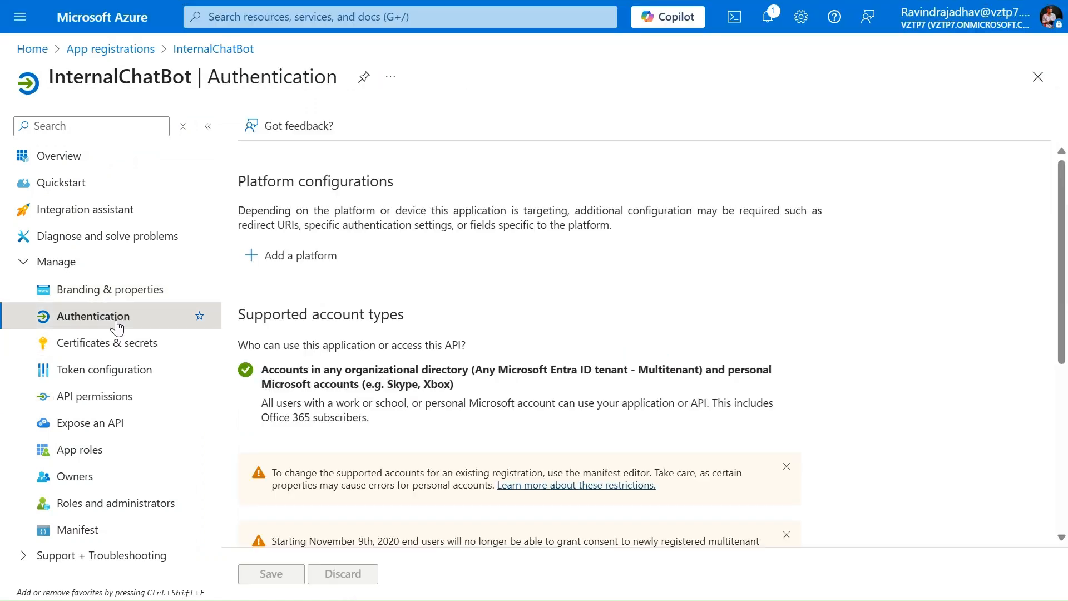
{"action": "scroll", "coordinate": [457, 311], "scroll_direction": "down", "scroll_amount": 1}
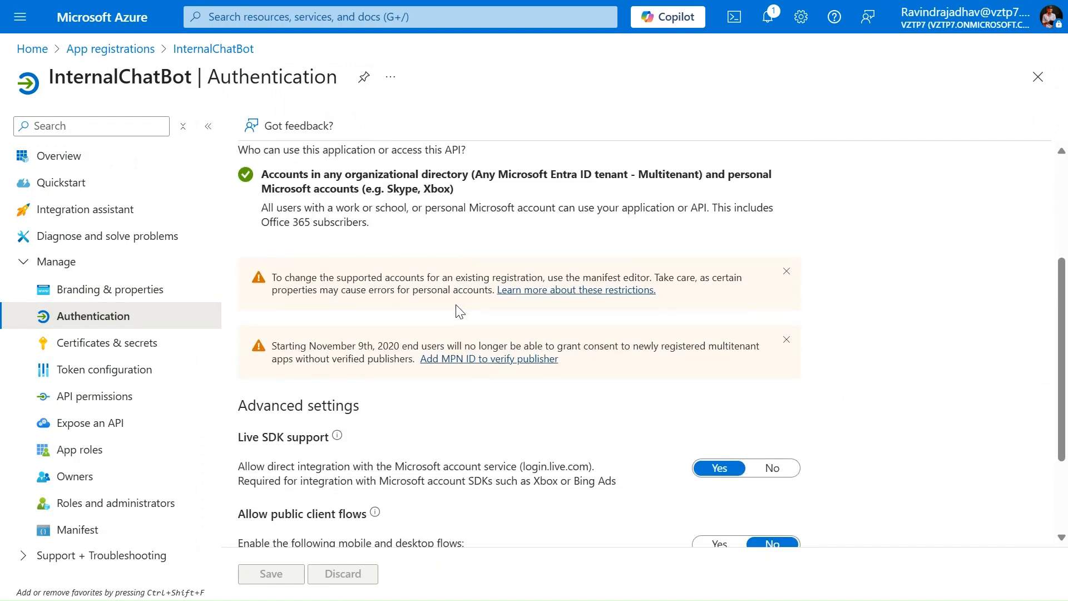
{"action": "scroll", "coordinate": [457, 312], "scroll_direction": "up", "scroll_amount": 5}
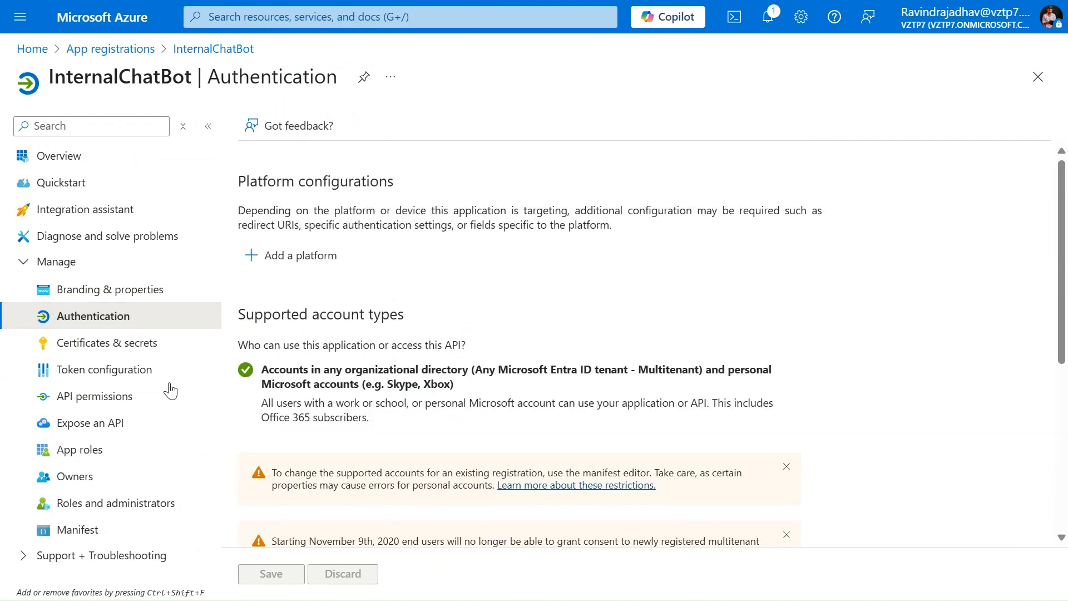
{"action": "left_click", "coordinate": [334, 257]}
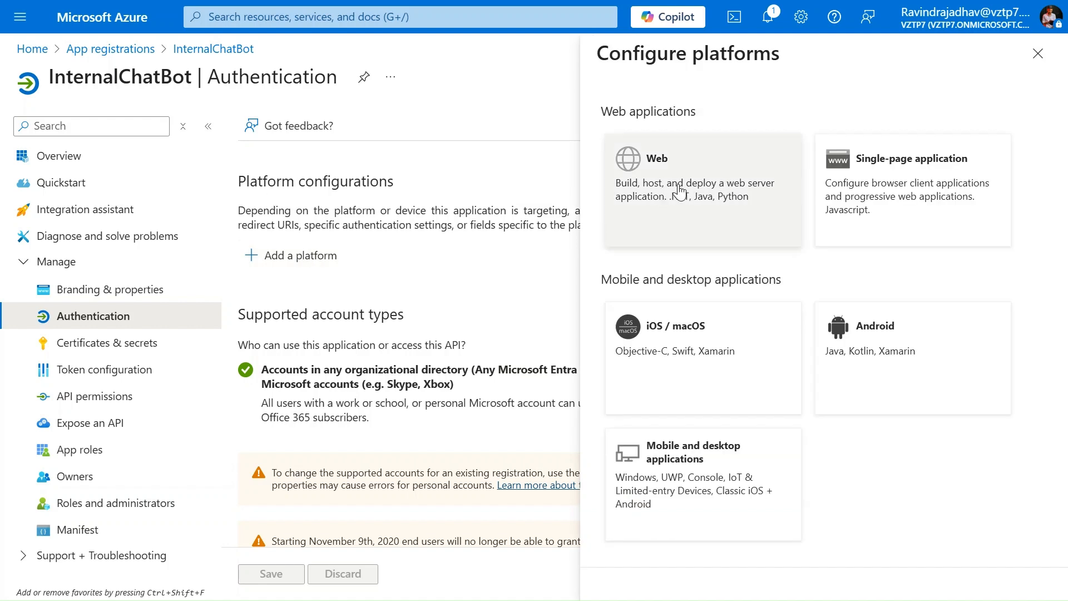
{"action": "left_click", "coordinate": [680, 186]}
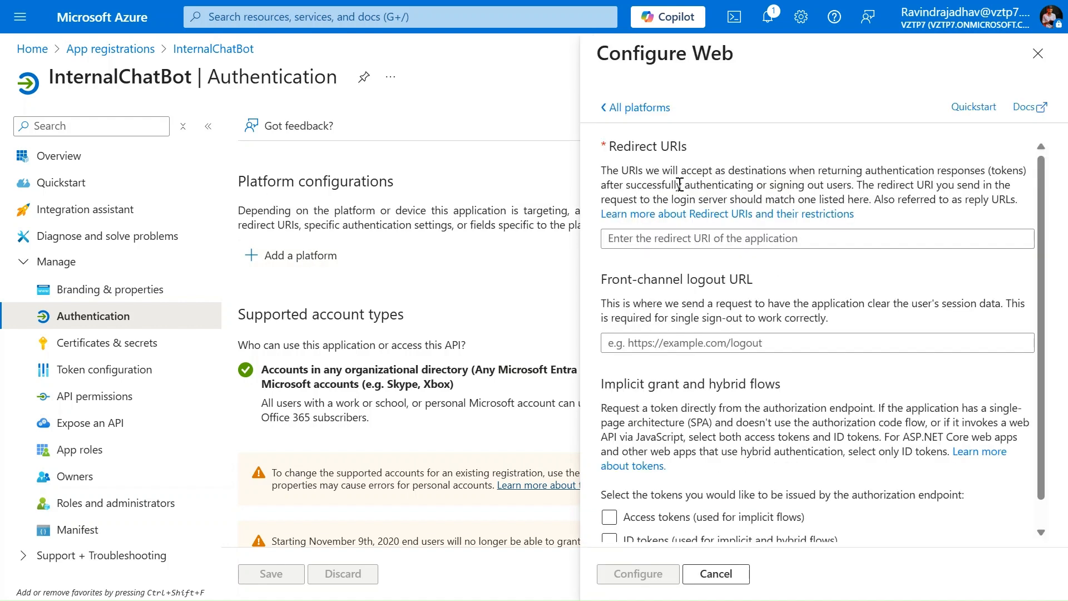
{"action": "left_click", "coordinate": [712, 236]}
{"action": "mouse_move", "coordinate": [507, 7]}
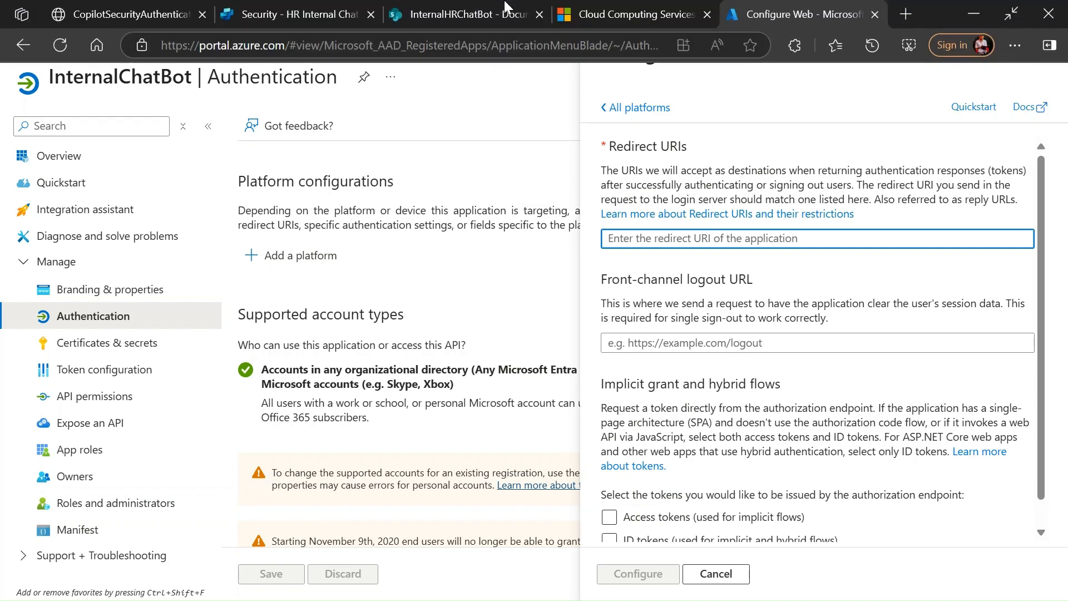
{"action": "left_click", "coordinate": [322, 6]}
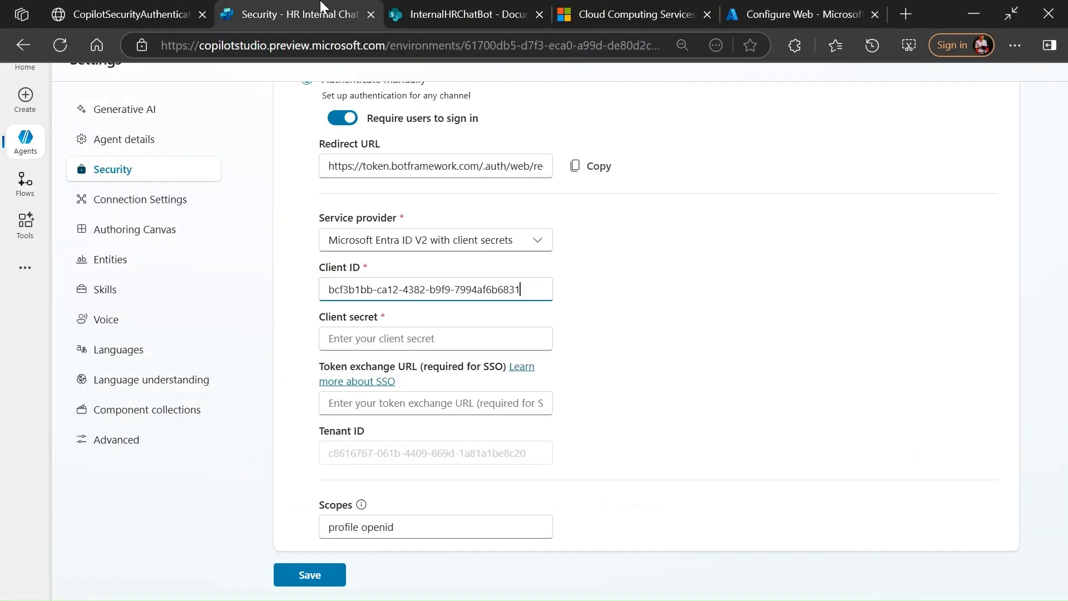
{"action": "left_click", "coordinate": [595, 166]}
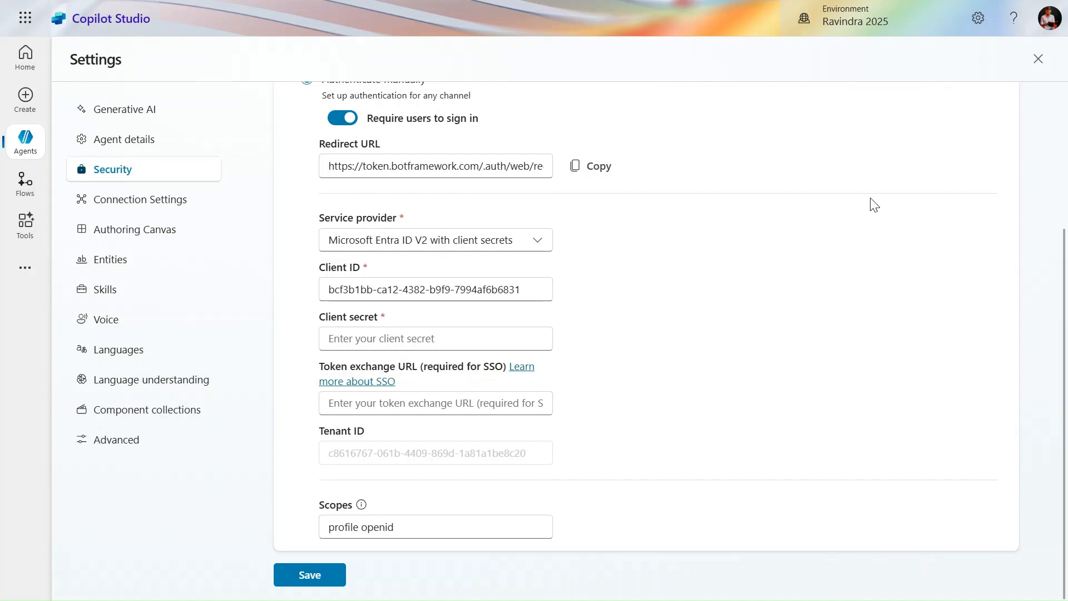
{"action": "left_click", "coordinate": [790, 14]}
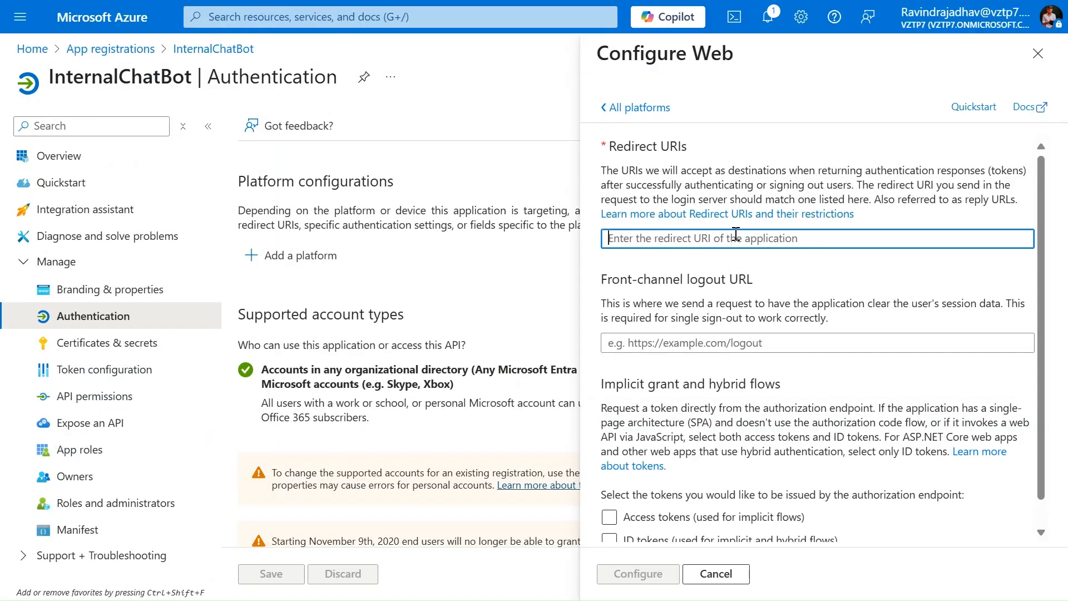
{"action": "key", "text": "ctrl+v"}
Step: Enable access tokens and ID tokens for the Web platform, apply the configuration, and review the resulting Authentication settings
{"action": "scroll", "coordinate": [737, 234], "scroll_direction": "down", "scroll_amount": 1}
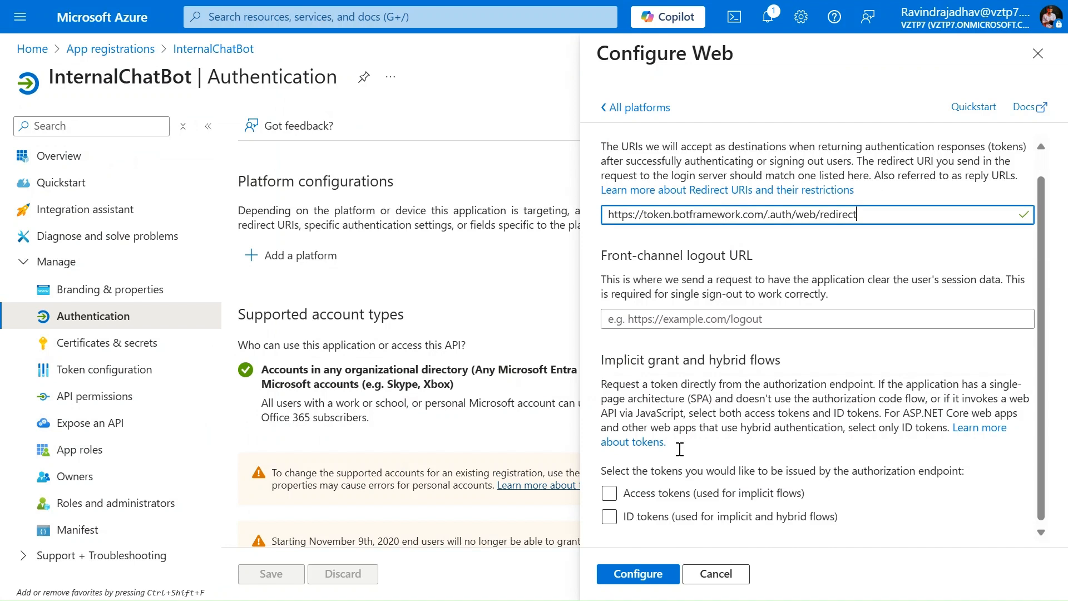
{"action": "left_click", "coordinate": [609, 492]}
{"action": "left_click", "coordinate": [610, 492]}
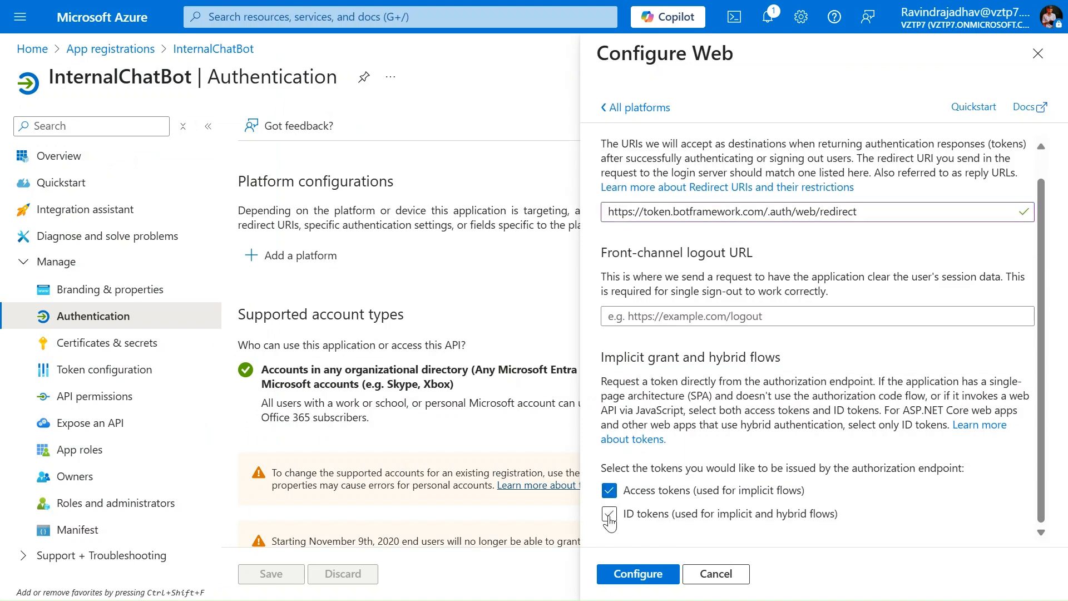
{"action": "left_click", "coordinate": [609, 515]}
{"action": "left_click", "coordinate": [633, 578]}
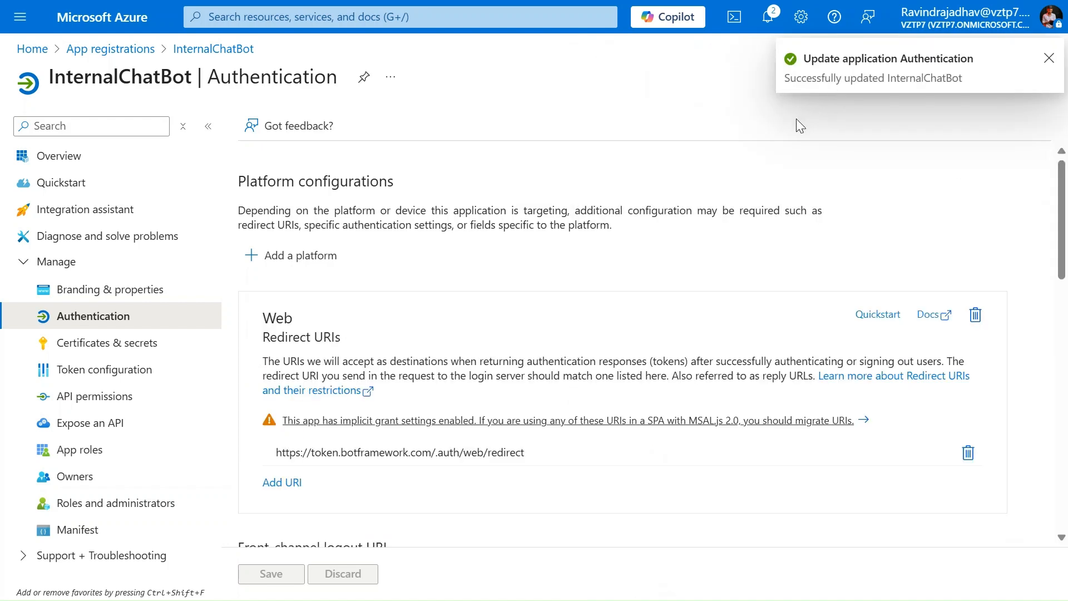
{"action": "scroll", "coordinate": [516, 361], "scroll_direction": "down", "scroll_amount": 3}
{"action": "scroll", "coordinate": [516, 361], "scroll_direction": "down", "scroll_amount": 10}
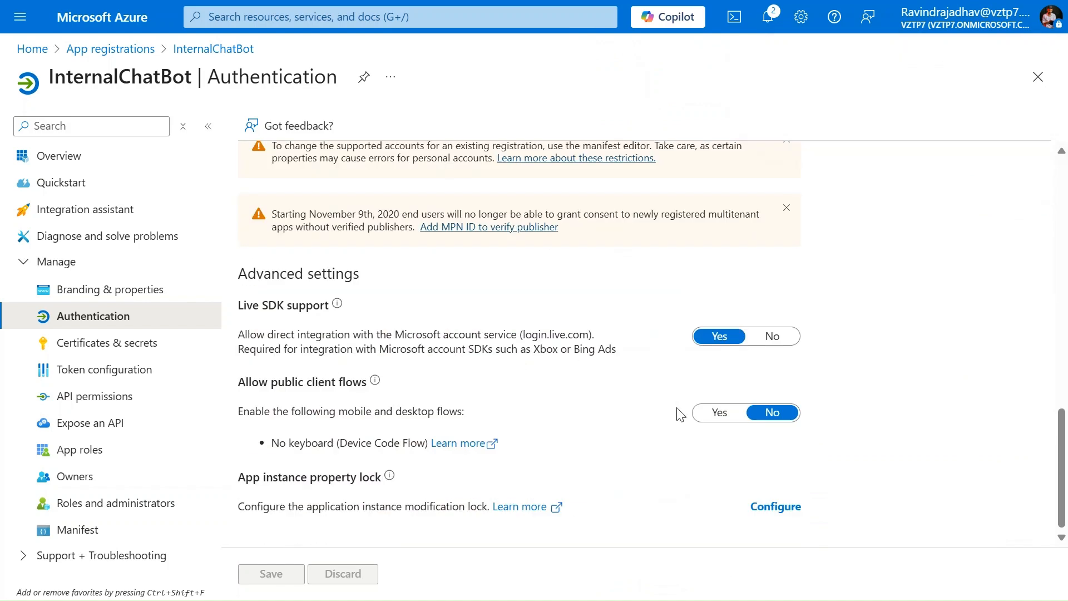
Step: Create a client secret for InternalChatBot with the description hrbot and an expiry of 90 days (3 months)
{"action": "left_click", "coordinate": [143, 356]}
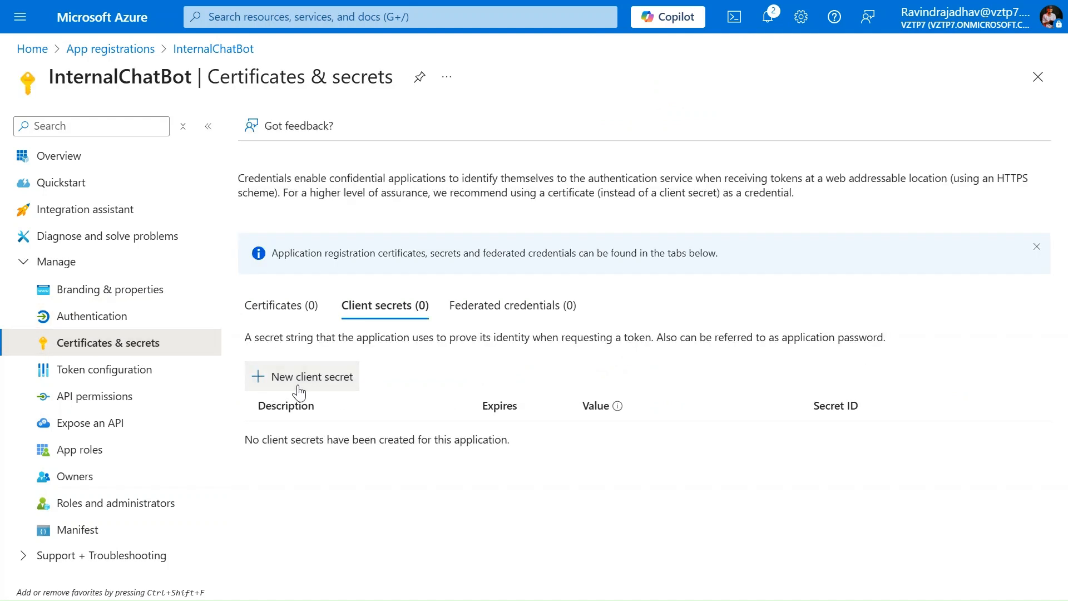
{"action": "left_click", "coordinate": [299, 392]}
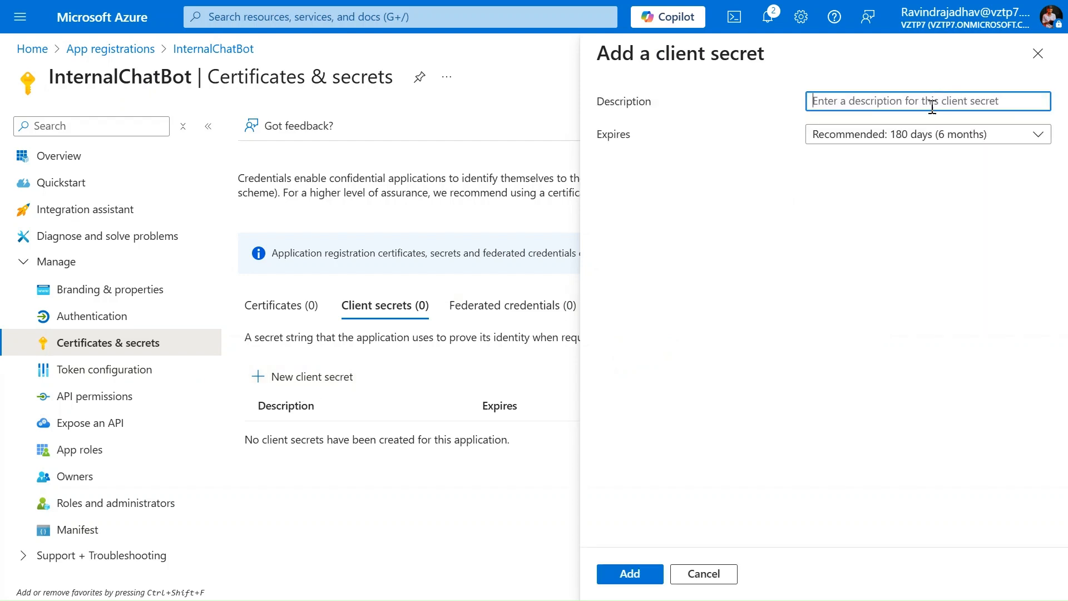
{"action": "type", "text": "hrbot"}
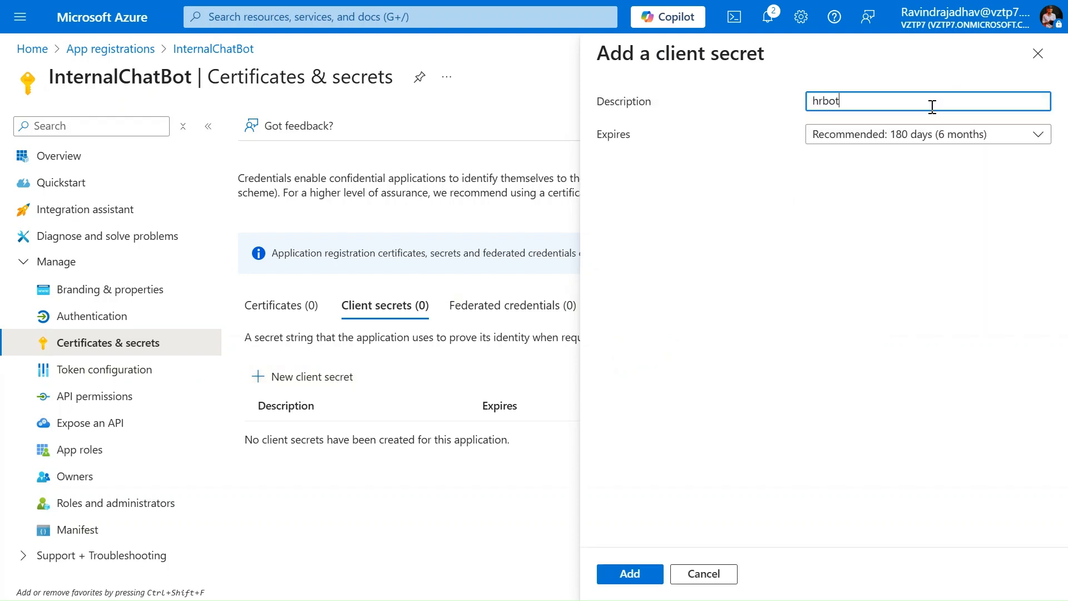
{"action": "left_click", "coordinate": [934, 140]}
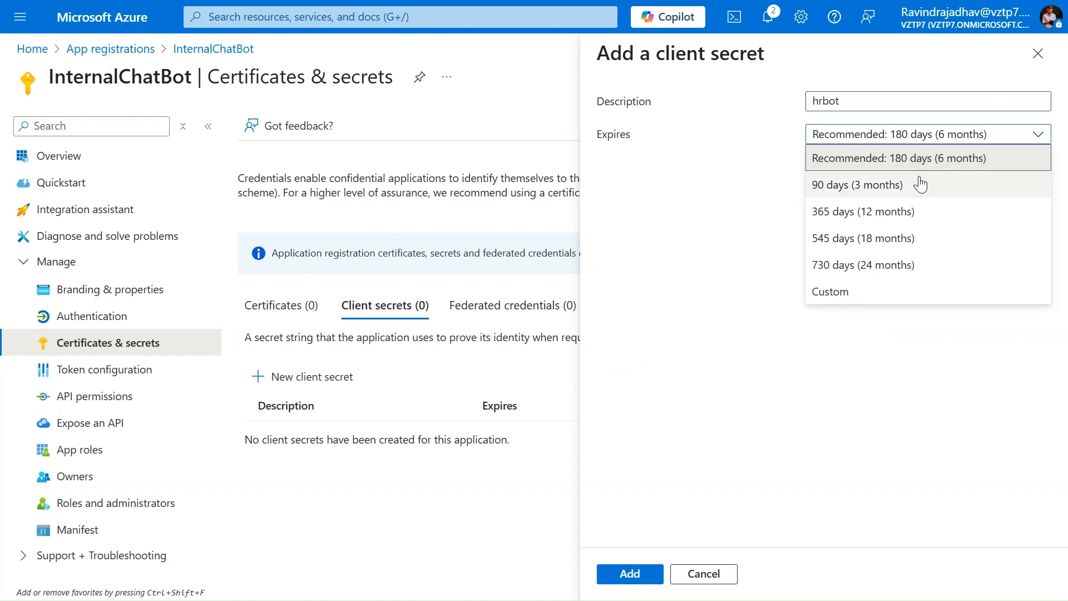
{"action": "left_click", "coordinate": [920, 185]}
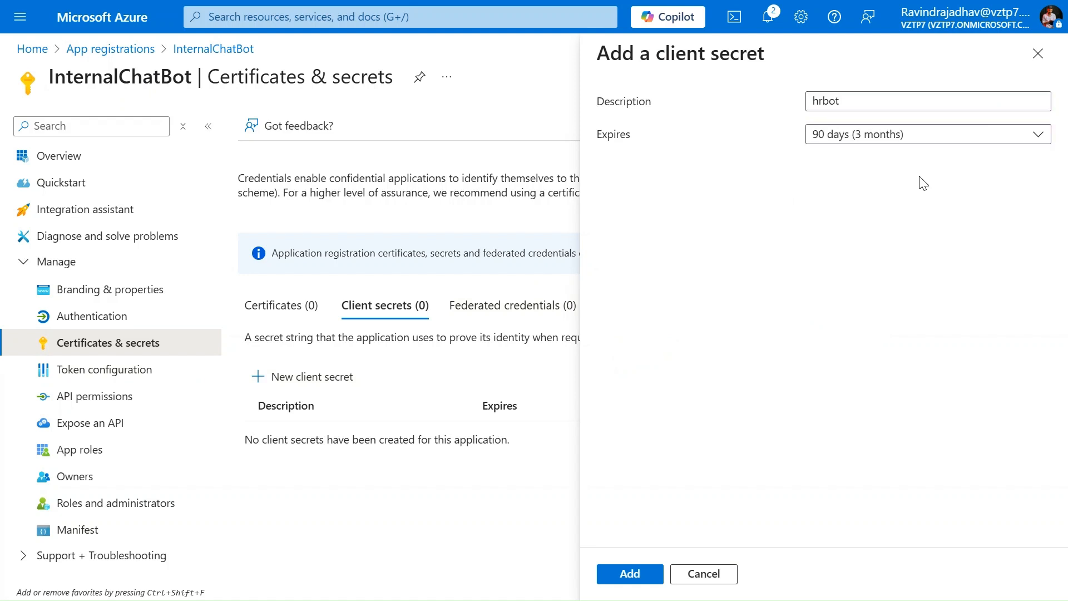
{"action": "left_click", "coordinate": [632, 576]}
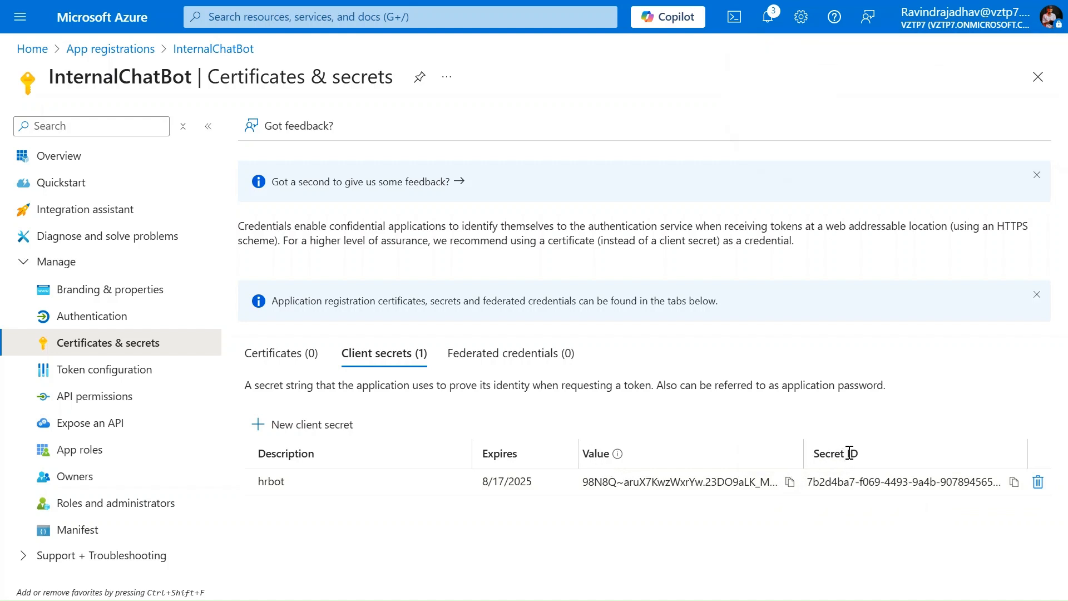
Step: Copy the value of the hrbot client secret and paste it as the Client secret in the Copilot Studio security settings
{"action": "left_click", "coordinate": [791, 482]}
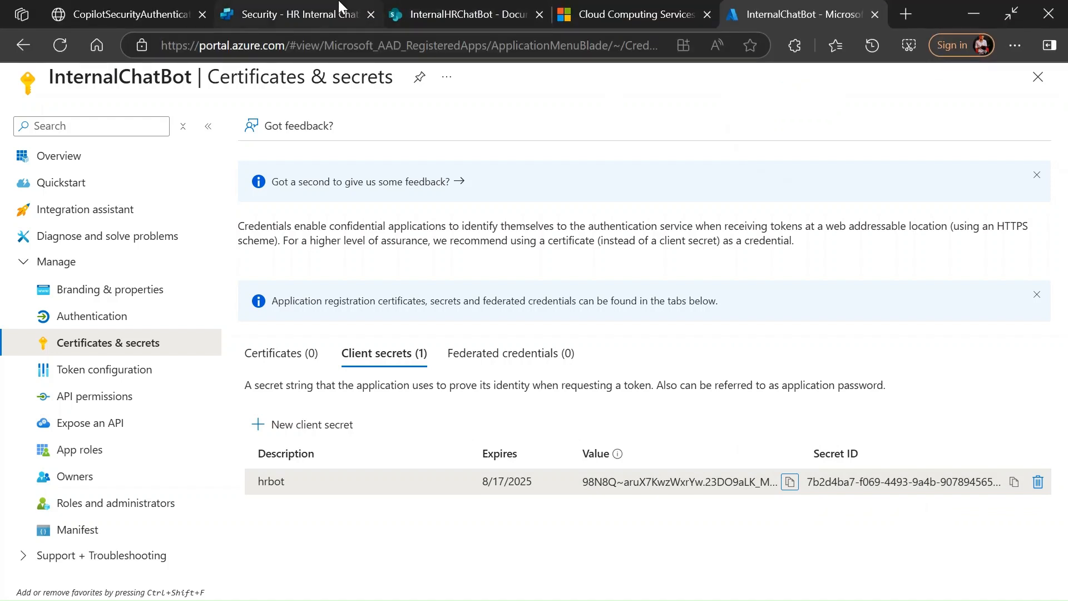
{"action": "left_click", "coordinate": [339, 6]}
{"action": "left_click", "coordinate": [388, 340]}
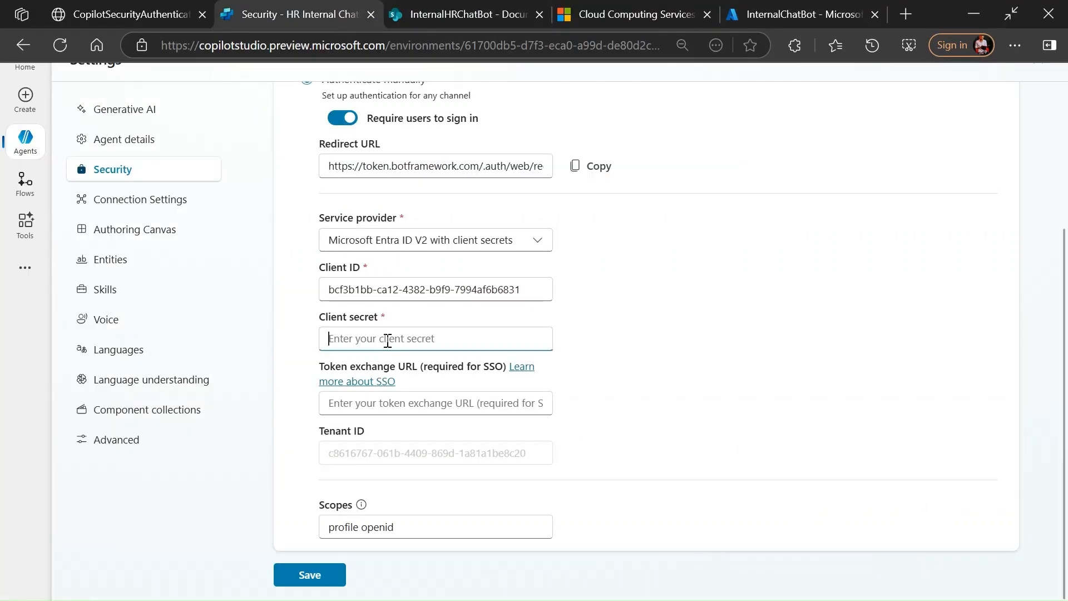
{"action": "key", "text": "ctrl+v"}
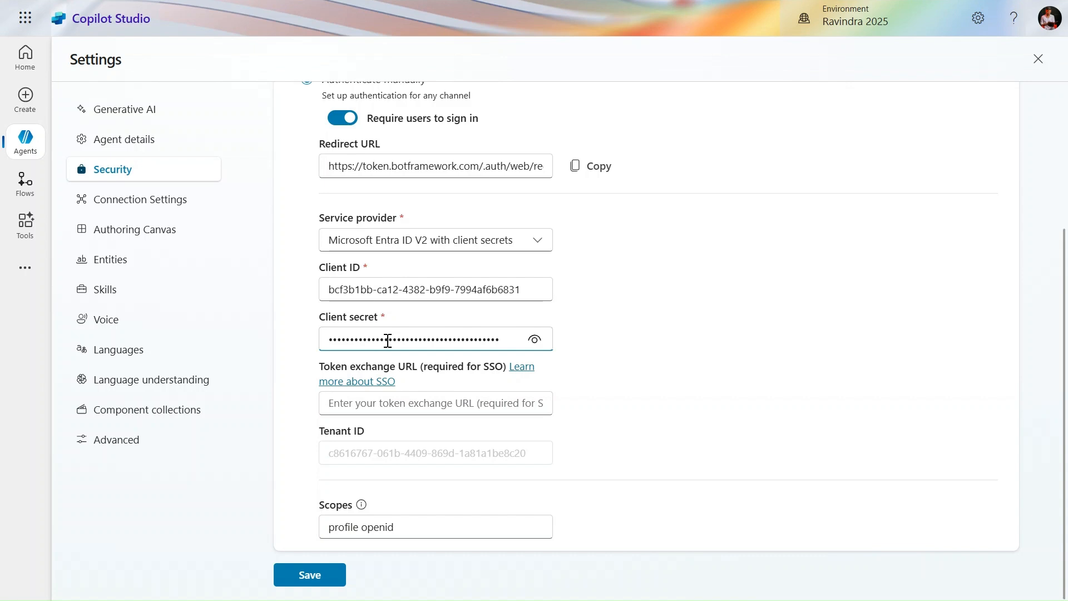
Step: Switch back to the Azure portal and grant admin consent for vztp7 on InternalChatBot's API permissions
{"action": "mouse_move", "coordinate": [498, 4]}
{"action": "left_click", "coordinate": [773, 8]}
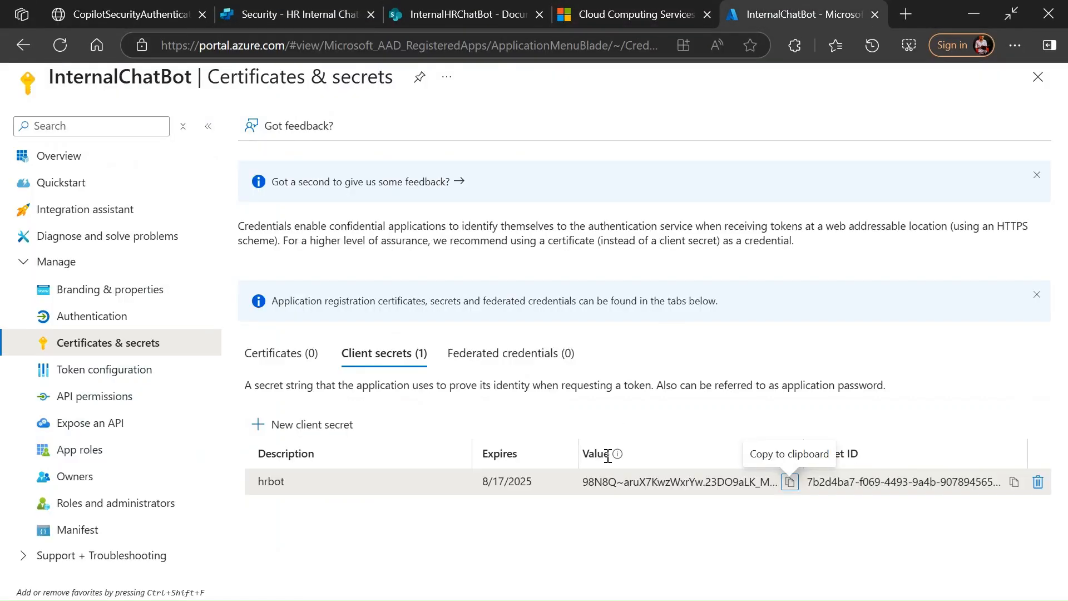
{"action": "left_click", "coordinate": [159, 380]}
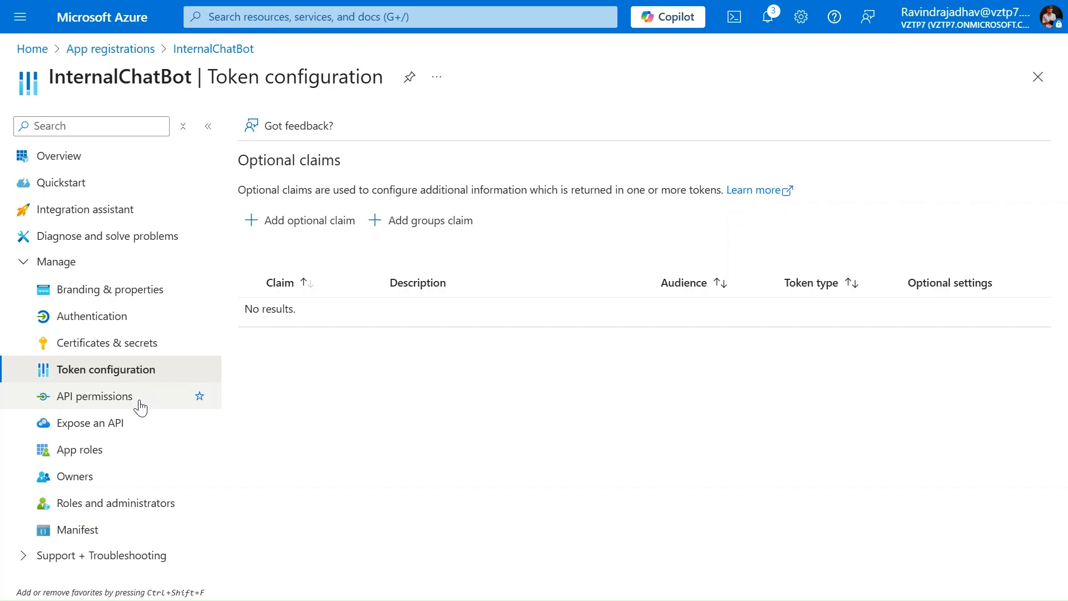
{"action": "left_click", "coordinate": [108, 406]}
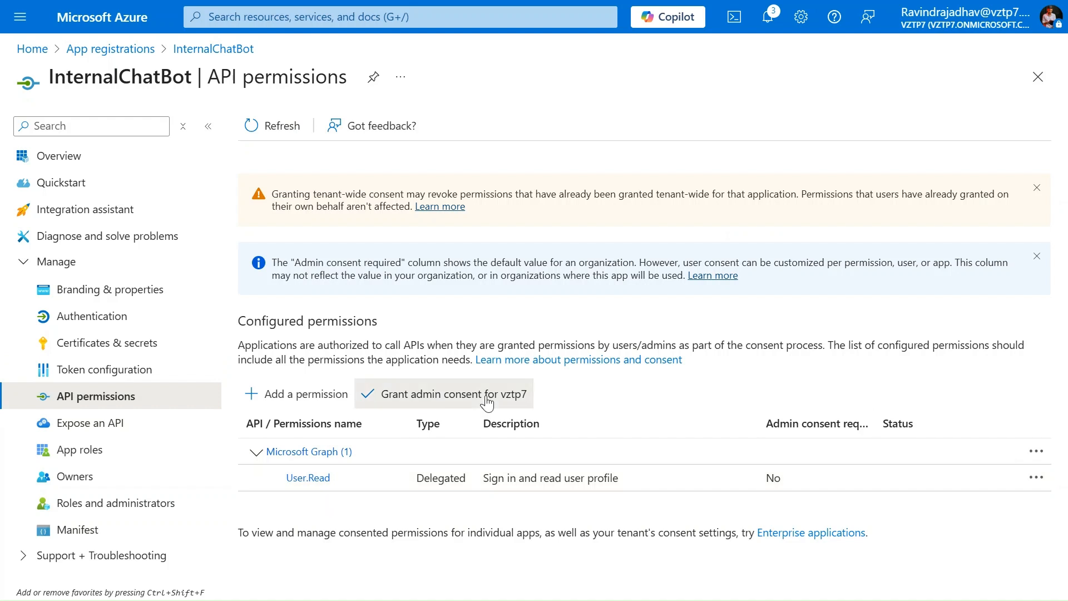
{"action": "left_click", "coordinate": [507, 395]}
{"action": "left_click", "coordinate": [273, 228]}
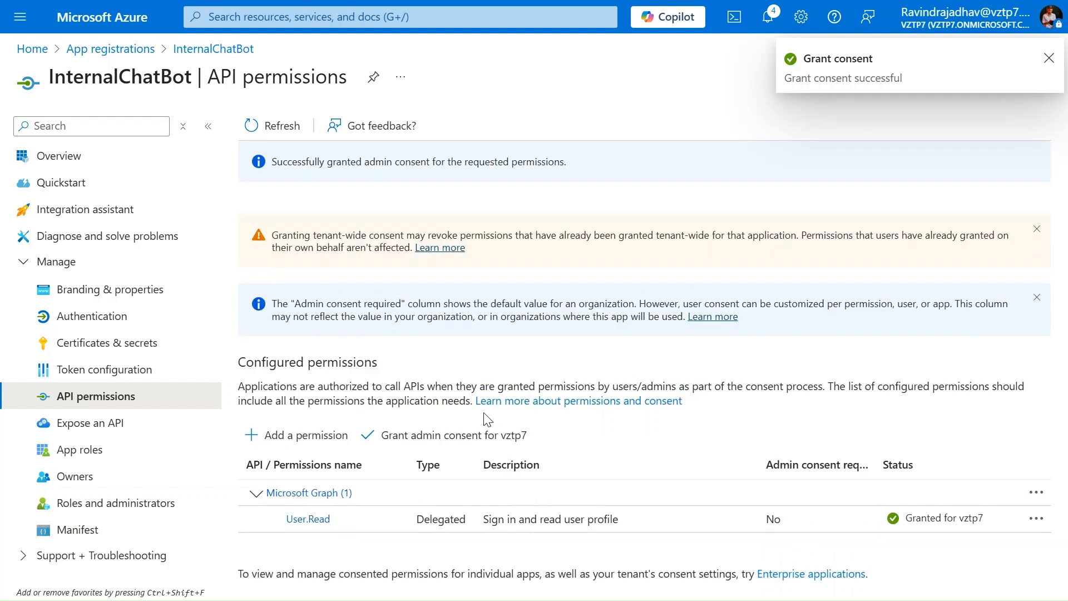
Step: Request additional Microsoft Graph delegated permissions for InternalChatBot, selecting profile and openid
{"action": "left_click", "coordinate": [336, 439]}
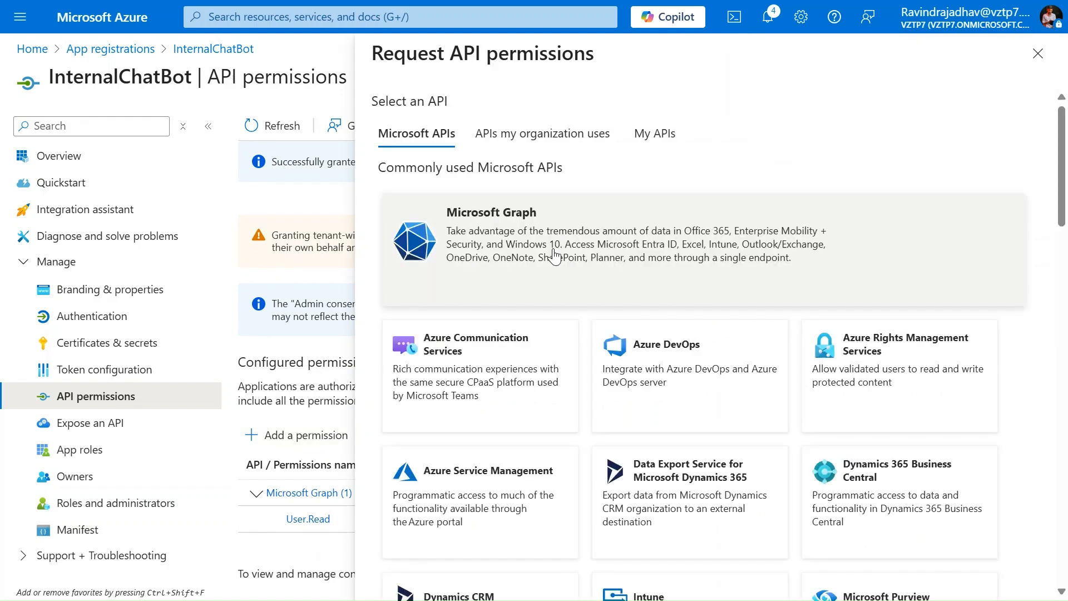
{"action": "left_click", "coordinate": [547, 254]}
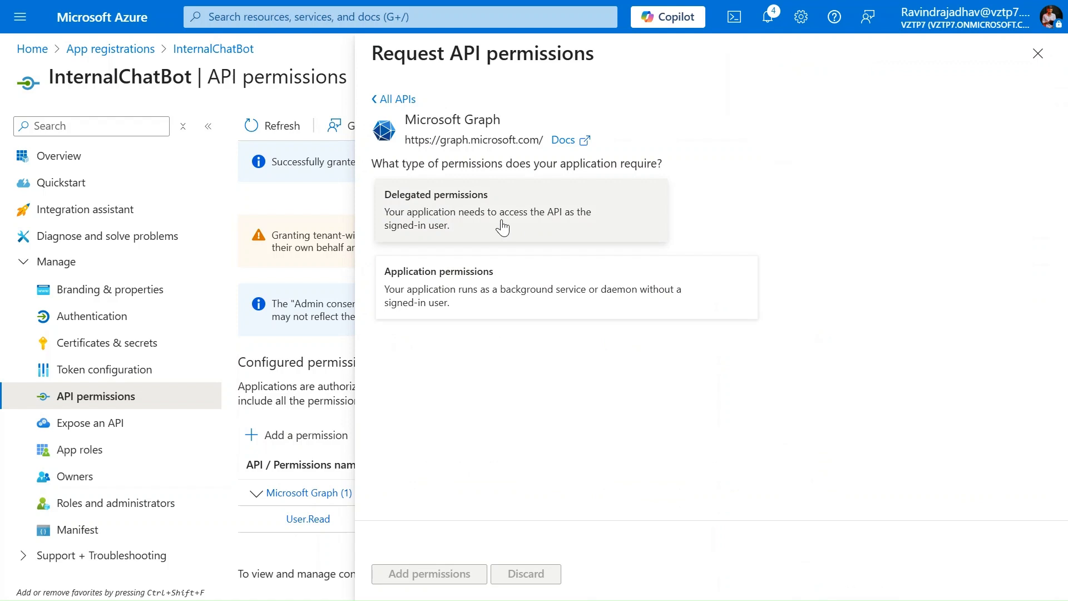
{"action": "left_click", "coordinate": [502, 227]}
{"action": "scroll", "coordinate": [512, 415], "scroll_direction": "down", "scroll_amount": 3}
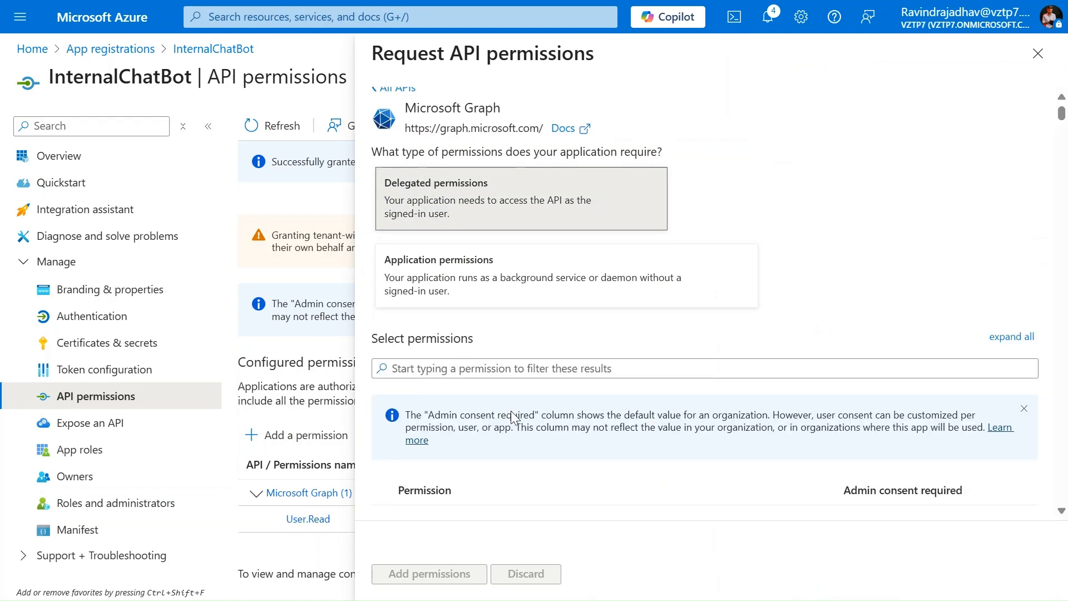
{"action": "scroll", "coordinate": [513, 420], "scroll_direction": "down", "scroll_amount": 3}
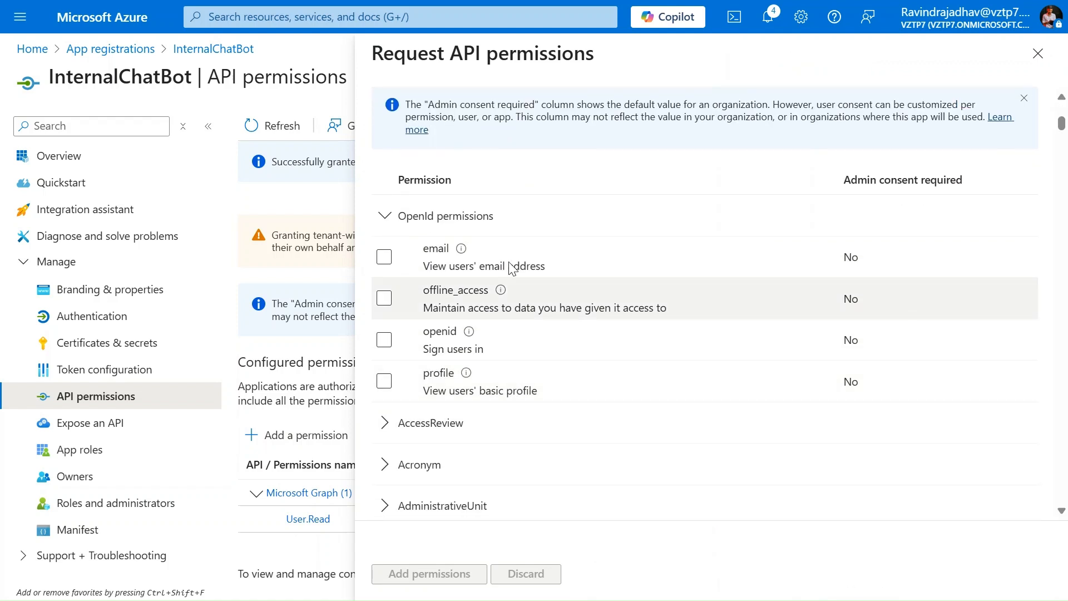
{"action": "left_click", "coordinate": [384, 381]}
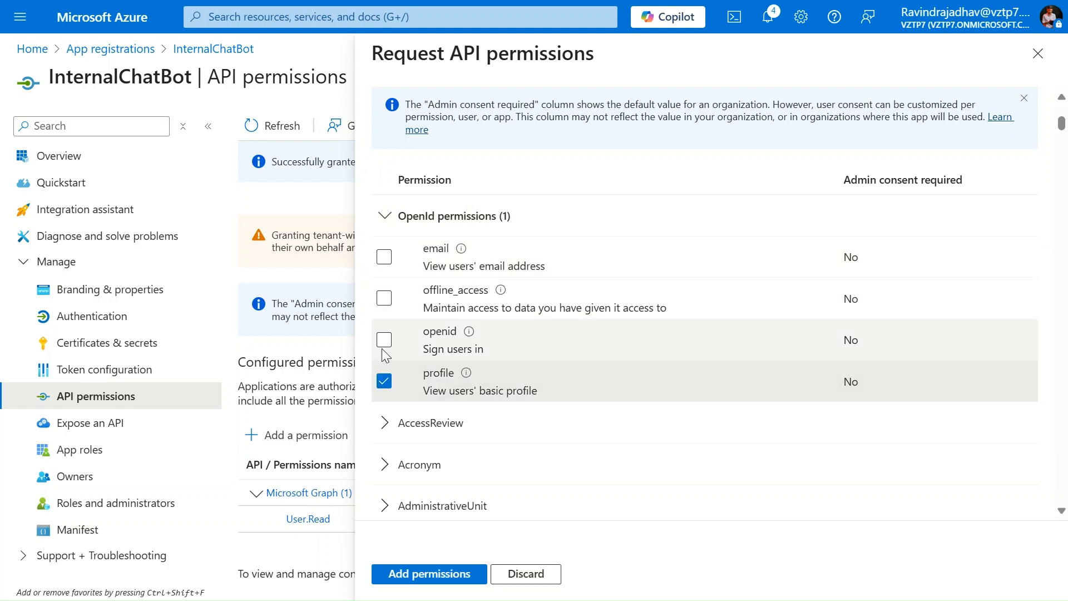
{"action": "left_click", "coordinate": [384, 343]}
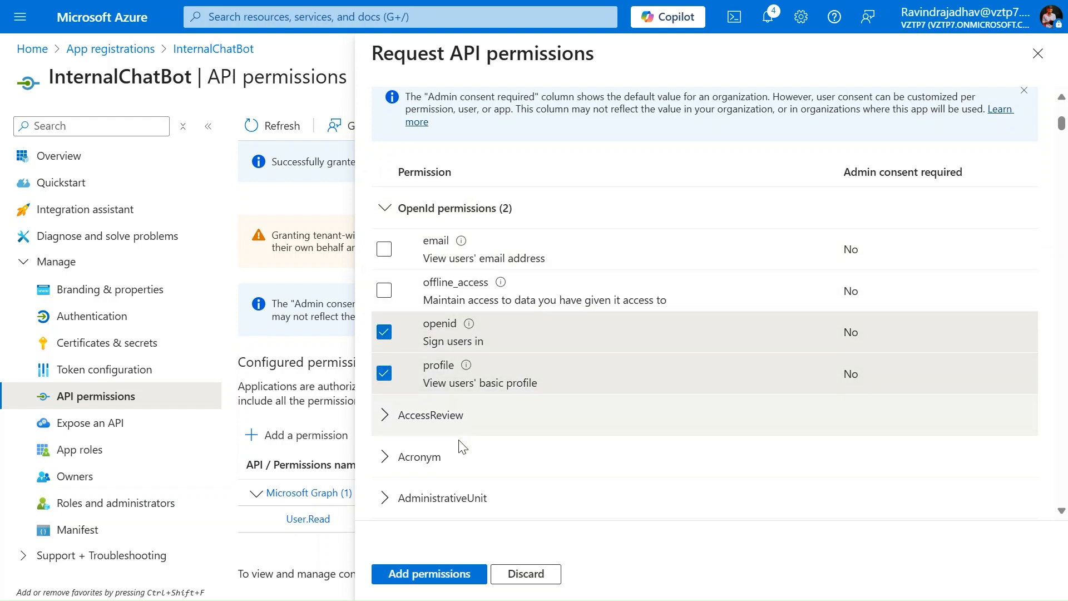
Step: Select the Files.Read and Files.Read.All delegated permissions in the Microsoft Graph permission request
{"action": "scroll", "coordinate": [459, 442], "scroll_direction": "down", "scroll_amount": 2}
{"action": "scroll", "coordinate": [462, 446], "scroll_direction": "down", "scroll_amount": 10}
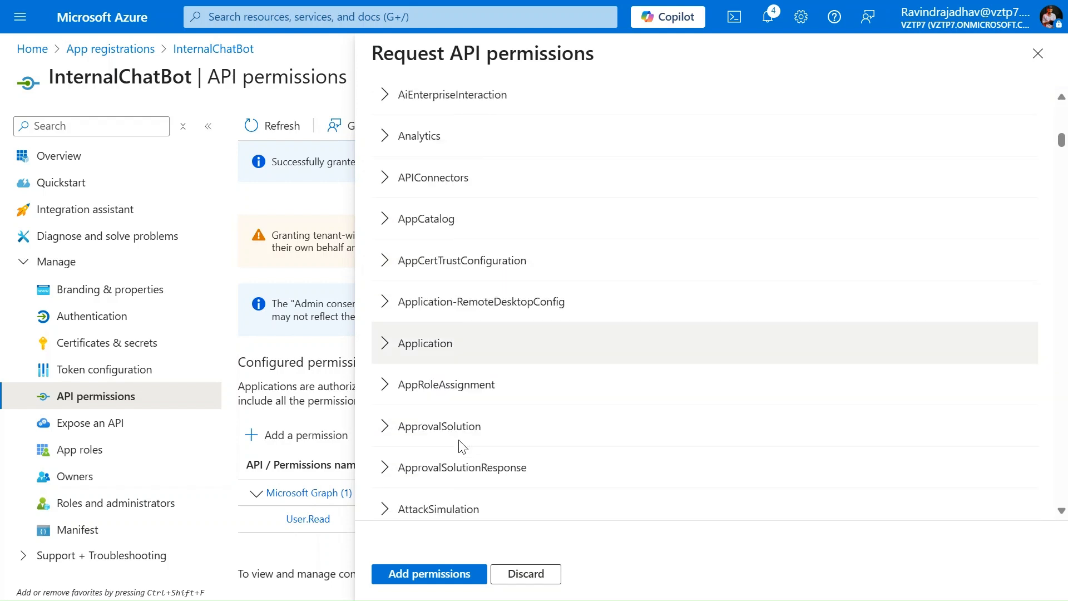
{"action": "scroll", "coordinate": [460, 444], "scroll_direction": "down", "scroll_amount": 5}
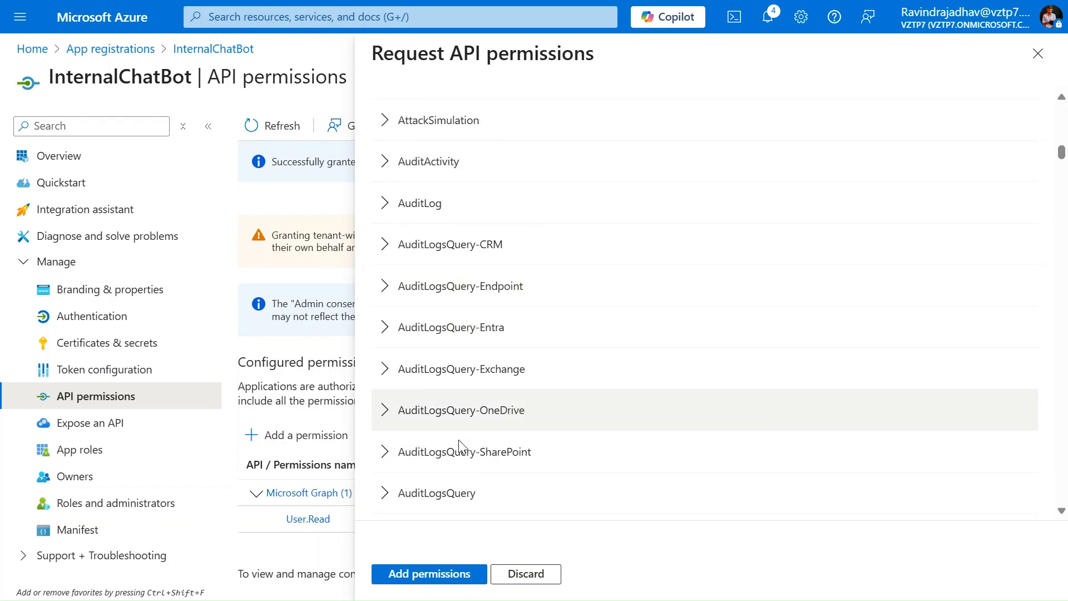
{"action": "scroll", "coordinate": [460, 443], "scroll_direction": "down", "scroll_amount": 2}
{"action": "scroll", "coordinate": [462, 445], "scroll_direction": "down", "scroll_amount": 10}
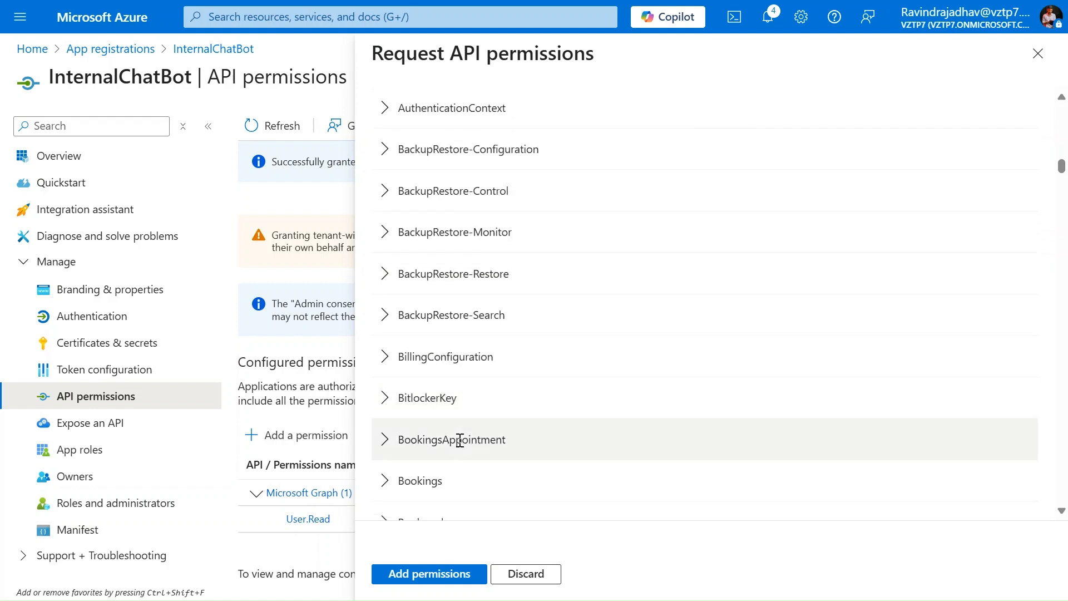
{"action": "scroll", "coordinate": [460, 440], "scroll_direction": "down", "scroll_amount": 13}
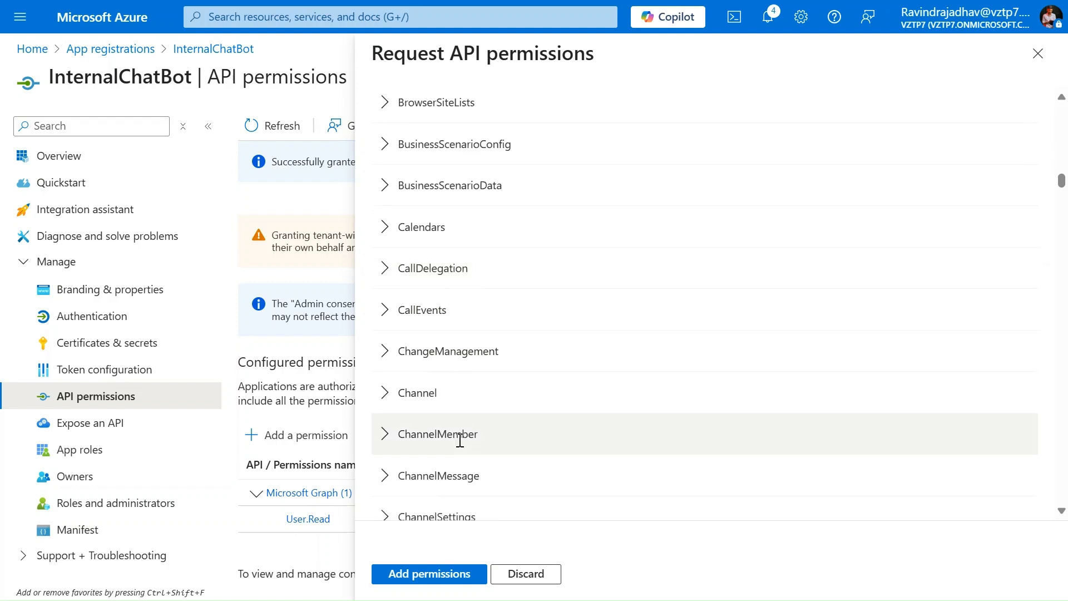
{"action": "scroll", "coordinate": [461, 441], "scroll_direction": "down", "scroll_amount": 12}
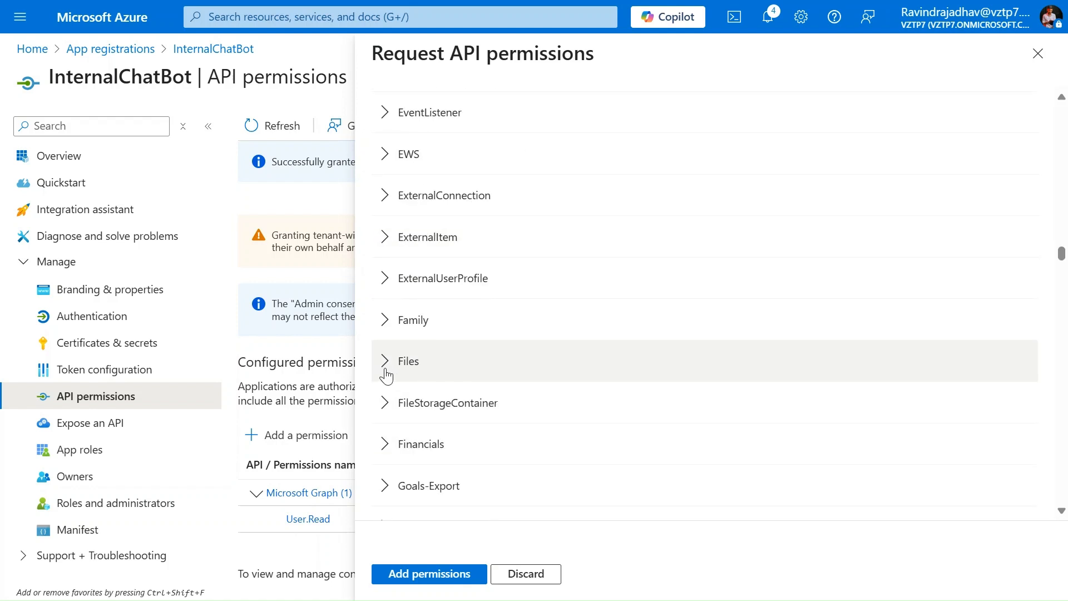
{"action": "left_click", "coordinate": [386, 370]}
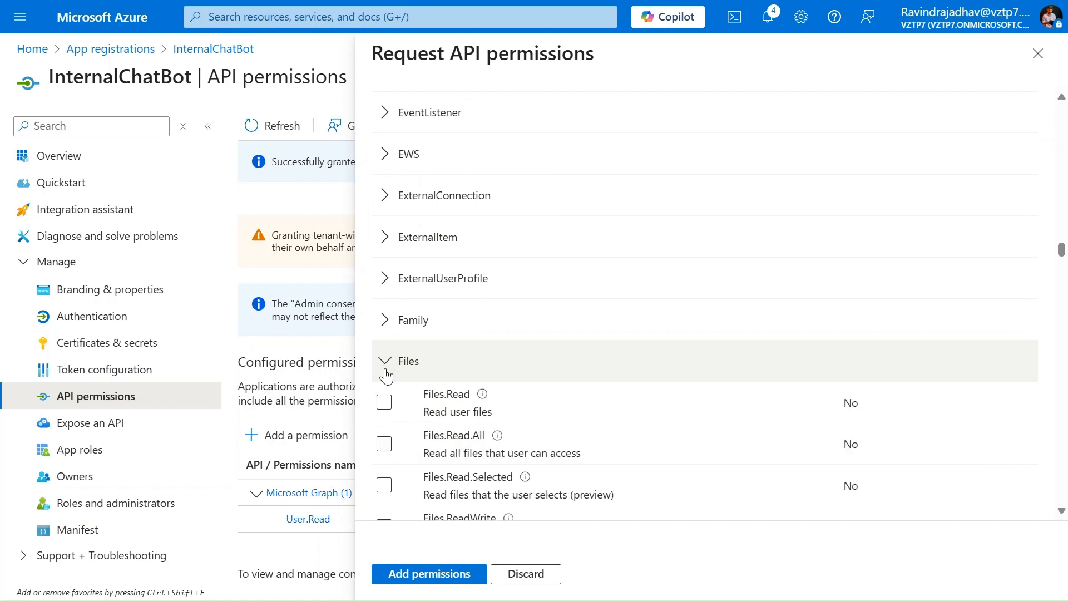
{"action": "left_click", "coordinate": [384, 409]}
{"action": "scroll", "coordinate": [385, 384], "scroll_direction": "down", "scroll_amount": 1}
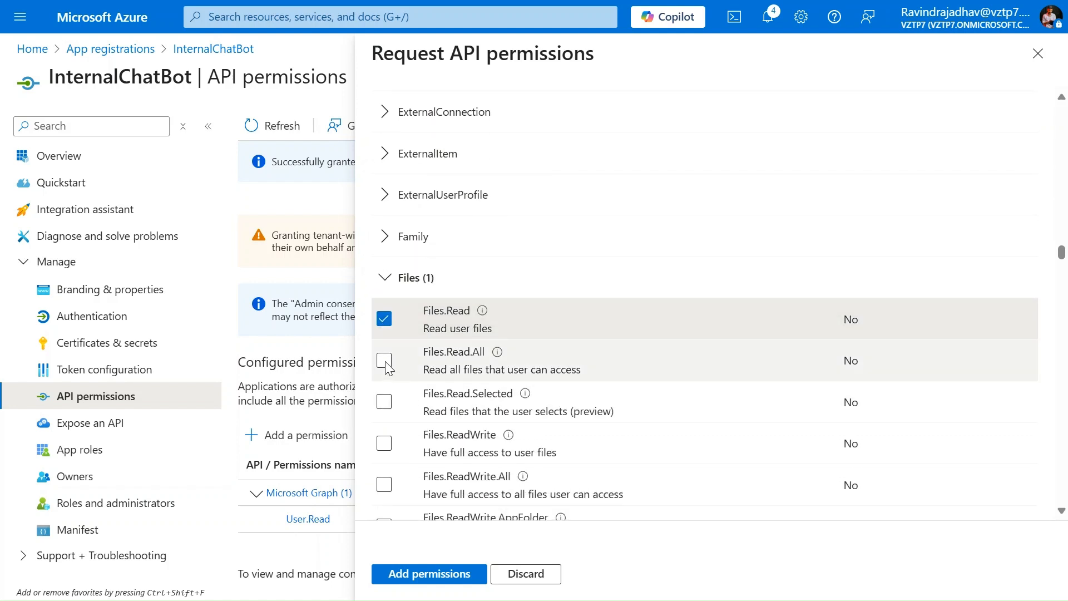
{"action": "left_click", "coordinate": [384, 361]}
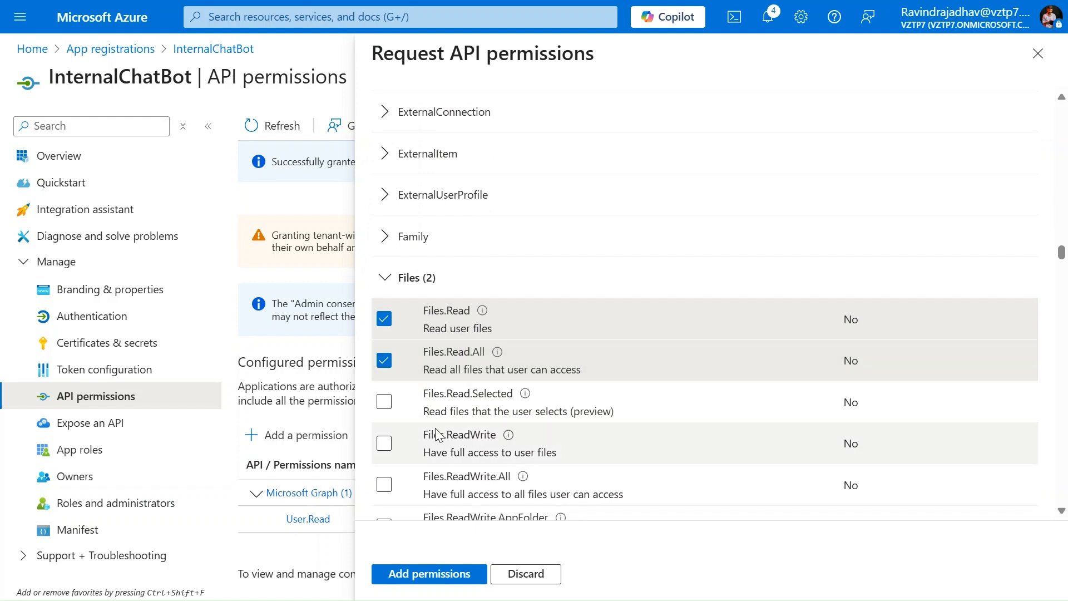
Step: Select the Sites.Read.All delegated permission in the same Microsoft Graph permission request
{"action": "scroll", "coordinate": [436, 417], "scroll_direction": "down", "scroll_amount": 2}
{"action": "scroll", "coordinate": [436, 428], "scroll_direction": "down", "scroll_amount": 2}
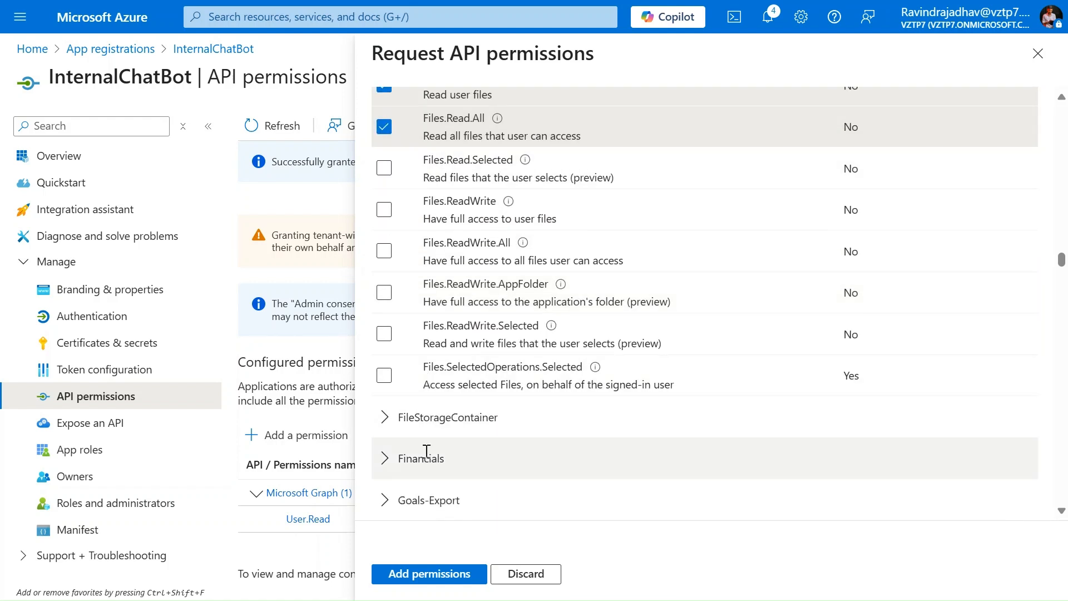
{"action": "scroll", "coordinate": [427, 452], "scroll_direction": "down", "scroll_amount": 4}
{"action": "scroll", "coordinate": [427, 452], "scroll_direction": "down", "scroll_amount": 10}
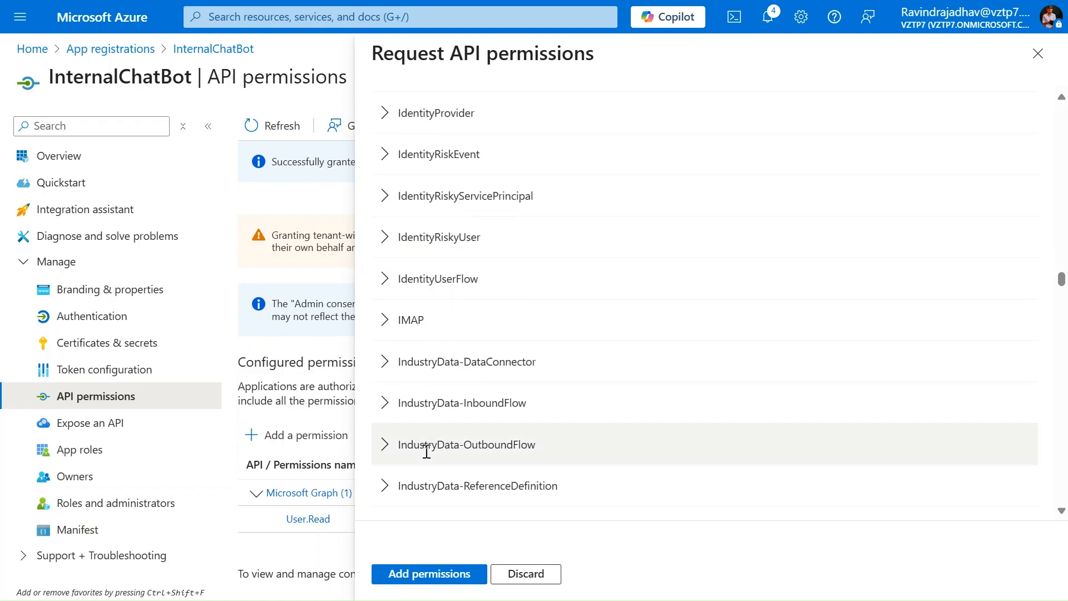
{"action": "scroll", "coordinate": [427, 451], "scroll_direction": "down", "scroll_amount": 17}
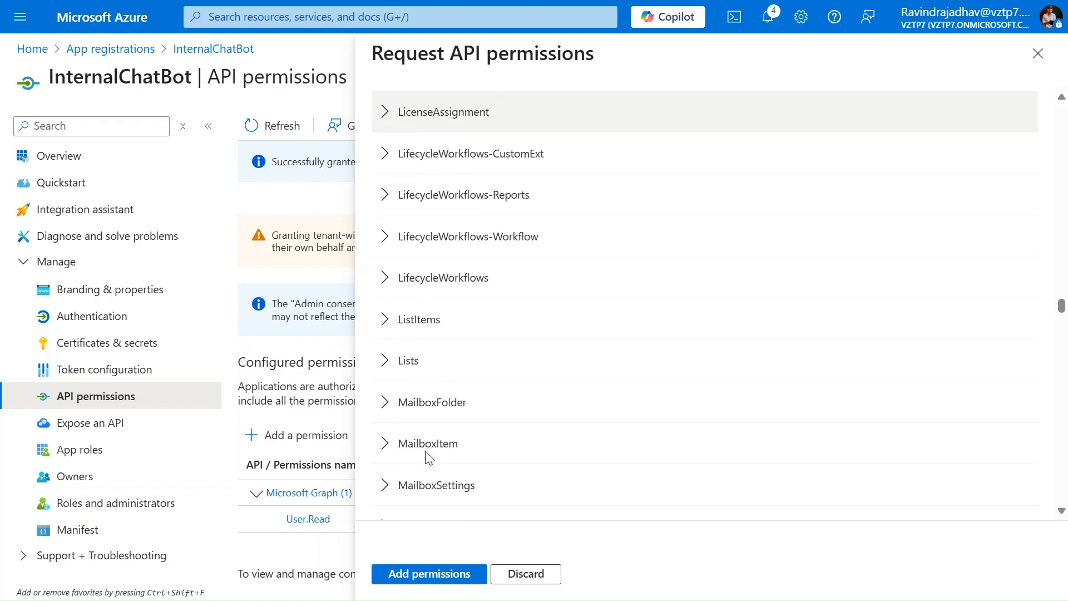
{"action": "scroll", "coordinate": [426, 455], "scroll_direction": "down", "scroll_amount": 20}
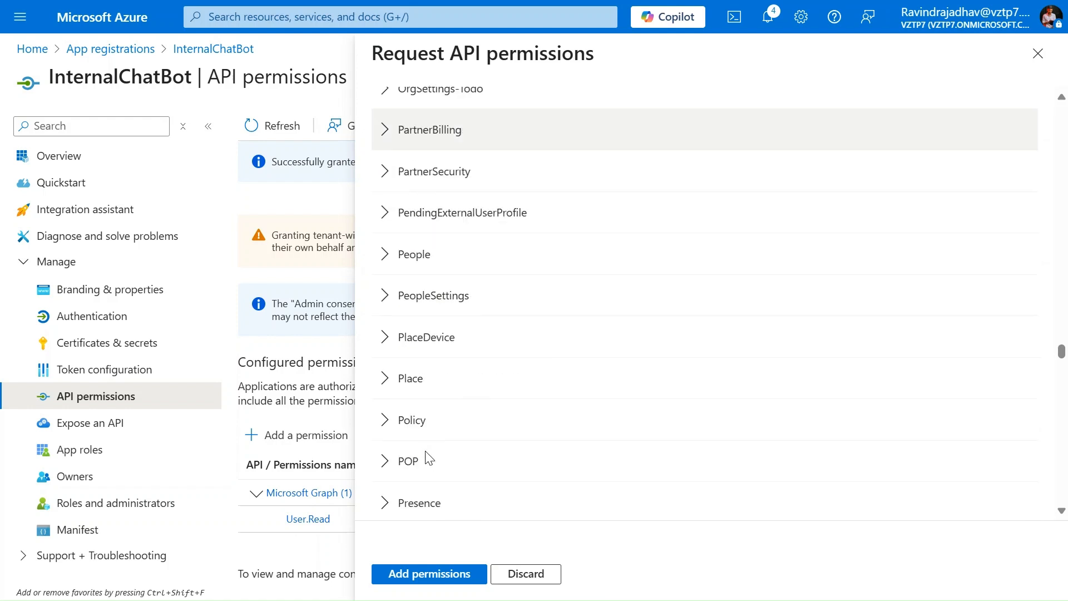
{"action": "left_click", "coordinate": [382, 333]}
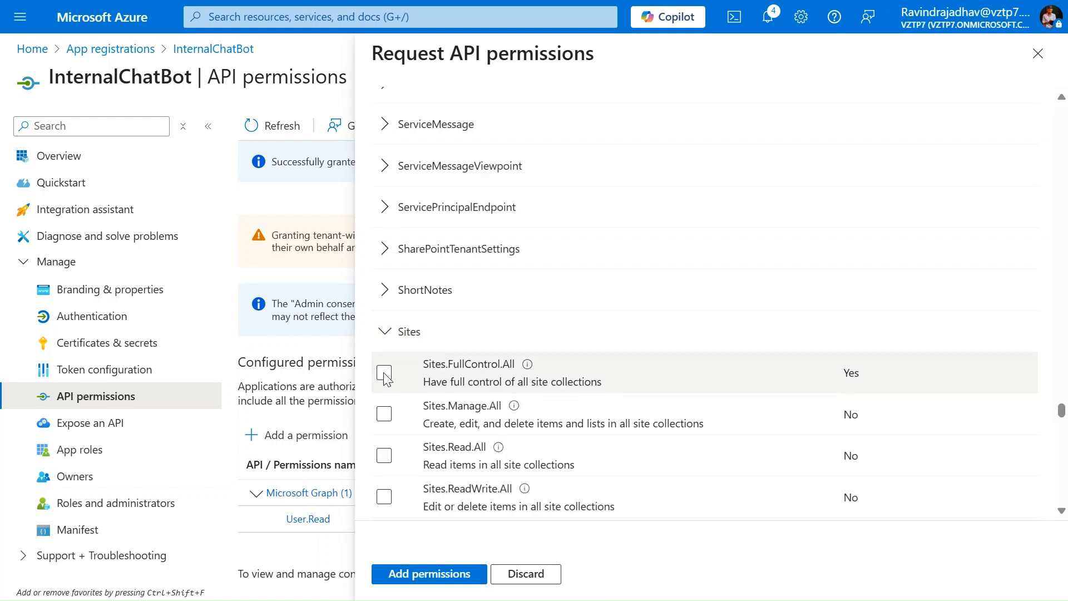
{"action": "left_click", "coordinate": [384, 456]}
{"action": "scroll", "coordinate": [388, 458], "scroll_direction": "down", "scroll_amount": 3}
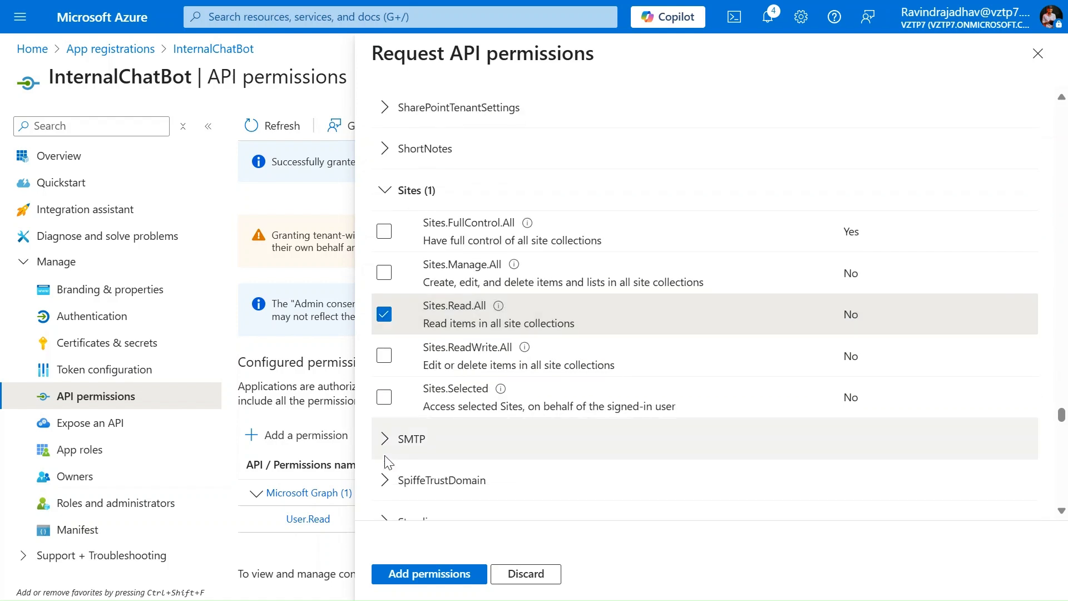
Step: Add the selected permissions to InternalChatBot and grant admin consent for vztp7
{"action": "left_click", "coordinate": [435, 578]}
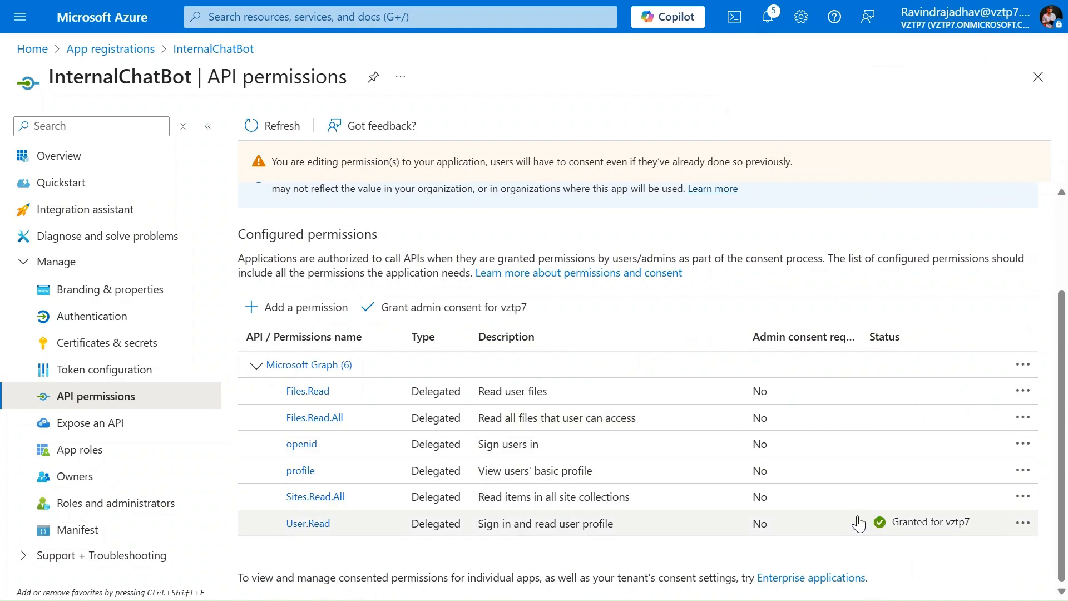
{"action": "left_click", "coordinate": [440, 316]}
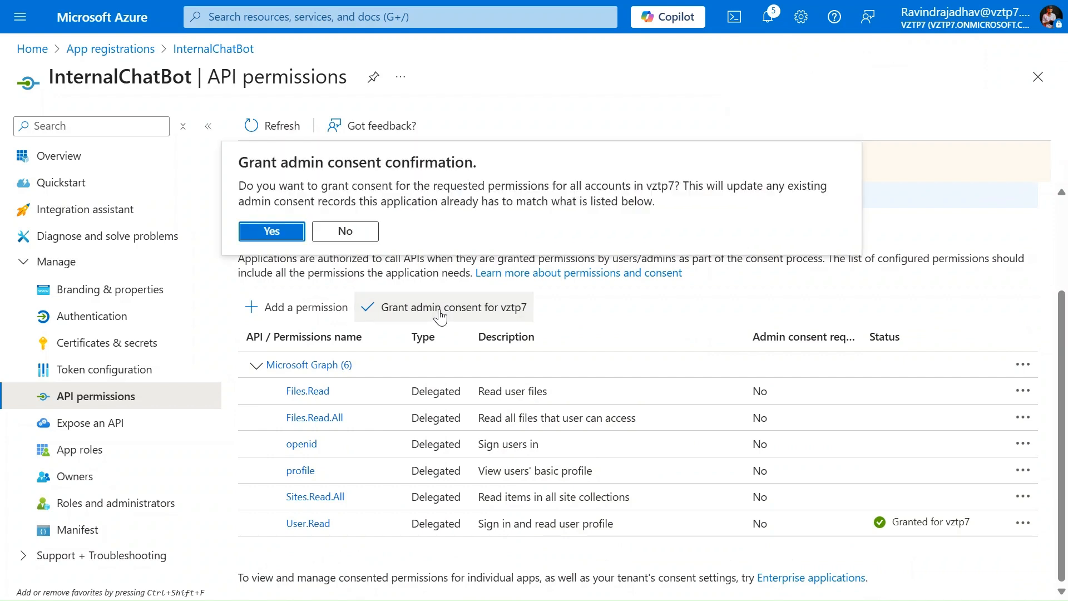
{"action": "left_click", "coordinate": [266, 233]}
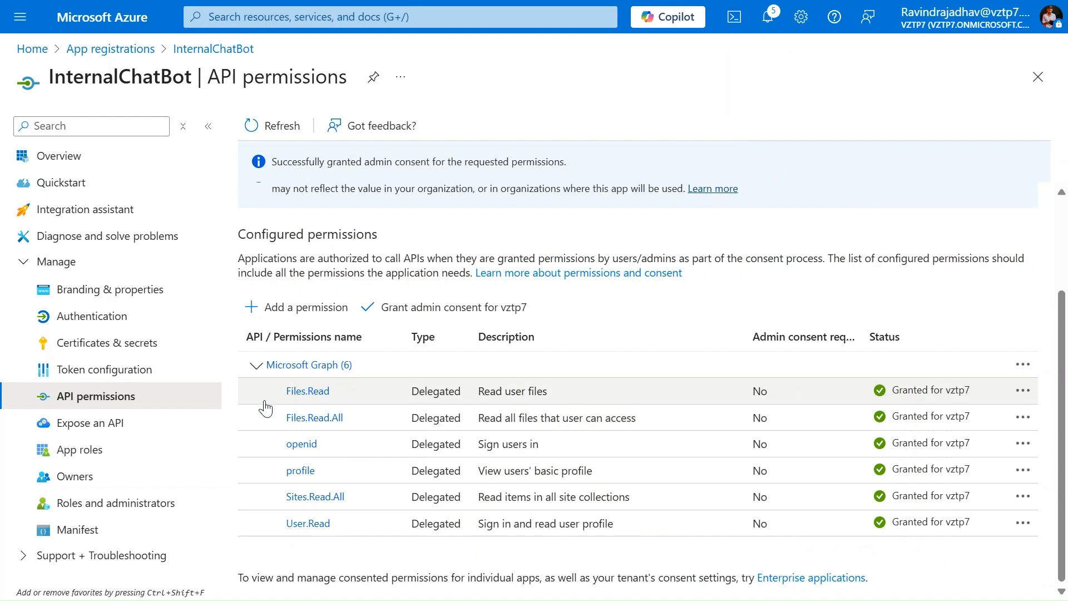
Step: Start adding a scope to the API exposed by InternalChatBot and save the proposed Application ID URI
{"action": "left_click", "coordinate": [137, 429]}
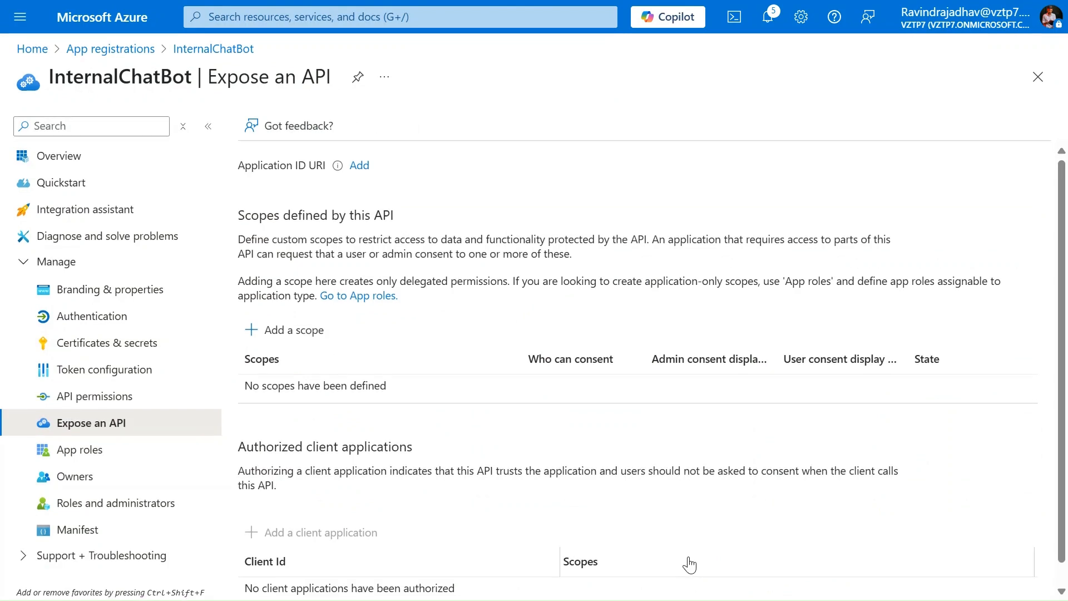
{"action": "left_click", "coordinate": [266, 333]}
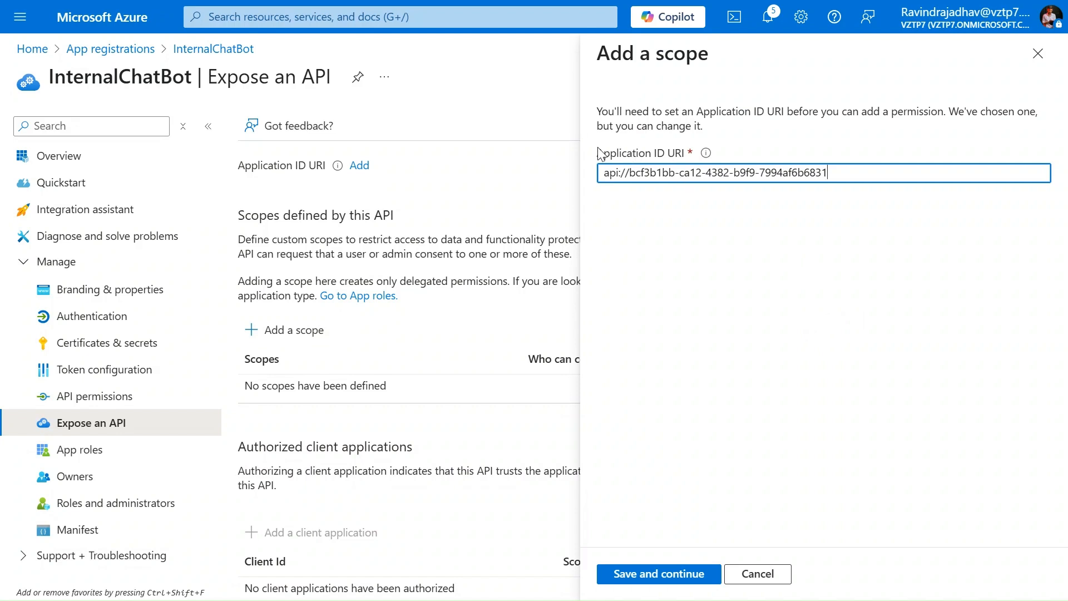
{"action": "left_click", "coordinate": [665, 578]}
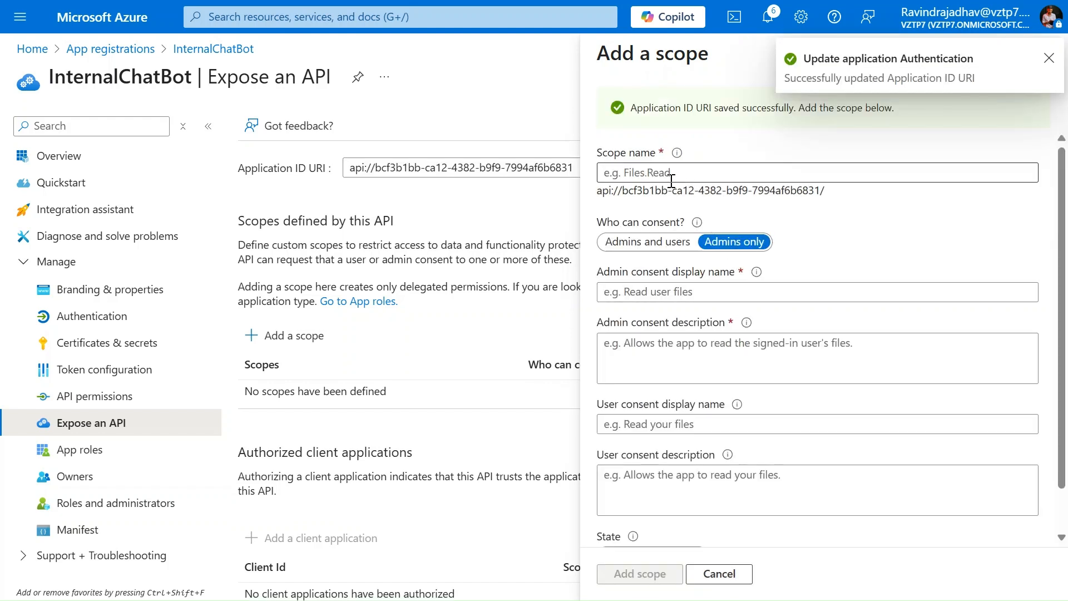
Step: Add a scope with Files.Read.All as name, admin consent display name and admin consent description, allowing admins and users to consent
{"action": "left_click", "coordinate": [664, 171]}
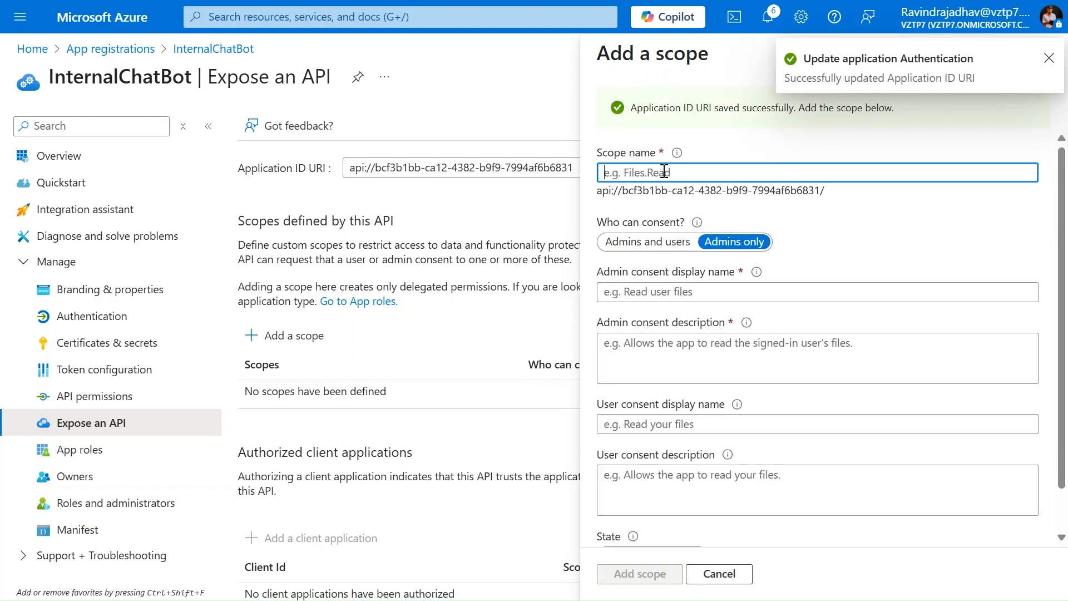
{"action": "type", "text": "Files.Read.All"}
{"action": "double_click", "coordinate": [691, 133]}
{"action": "key", "text": "ctrl+c"}
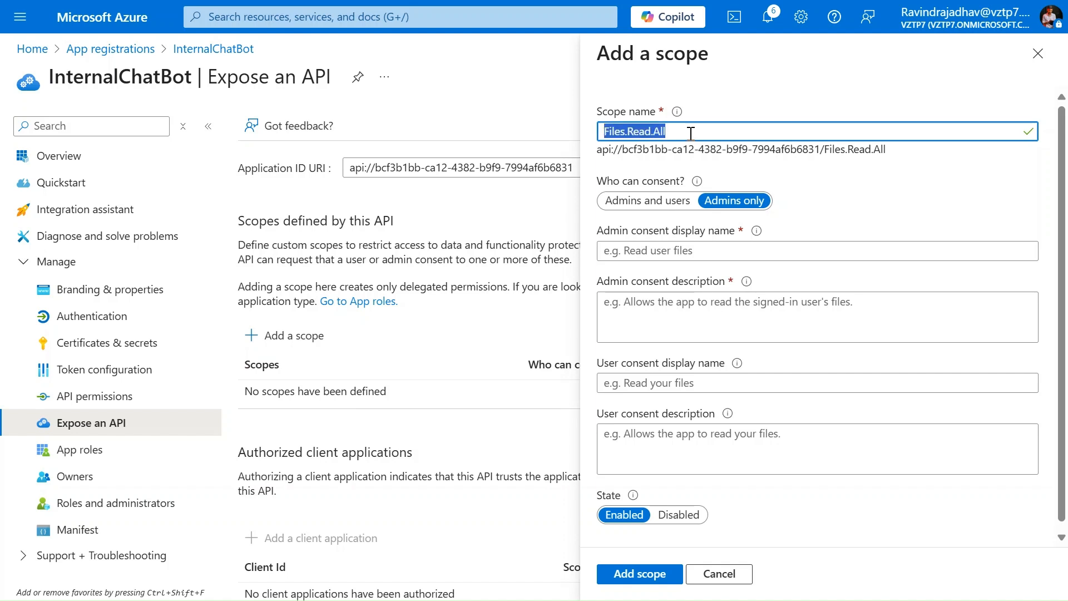
{"action": "left_click", "coordinate": [690, 252]}
{"action": "key", "text": "ctrl+v"}
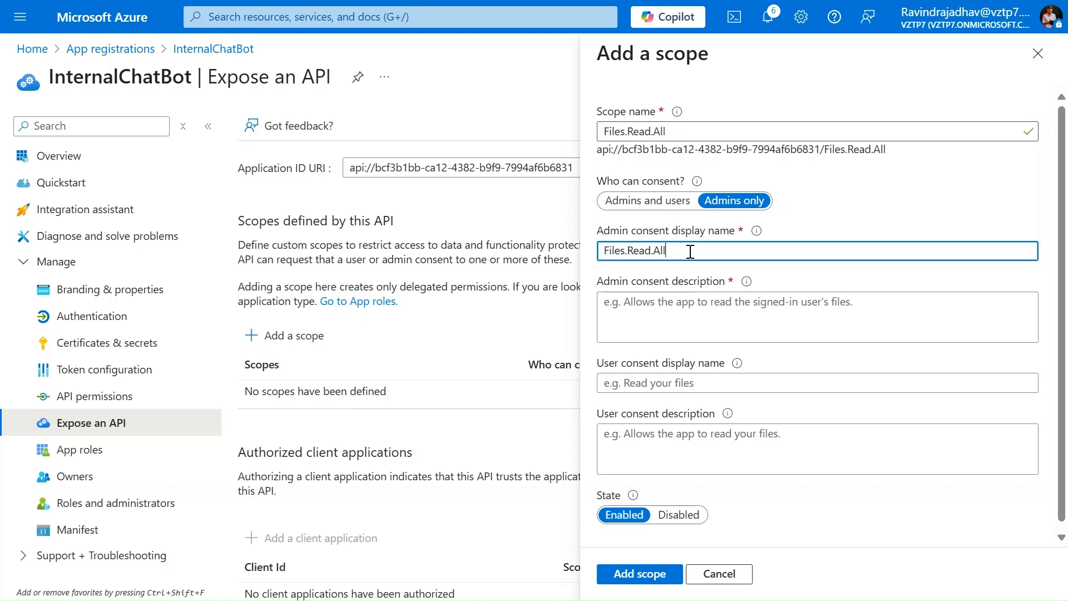
{"action": "left_click", "coordinate": [685, 335]}
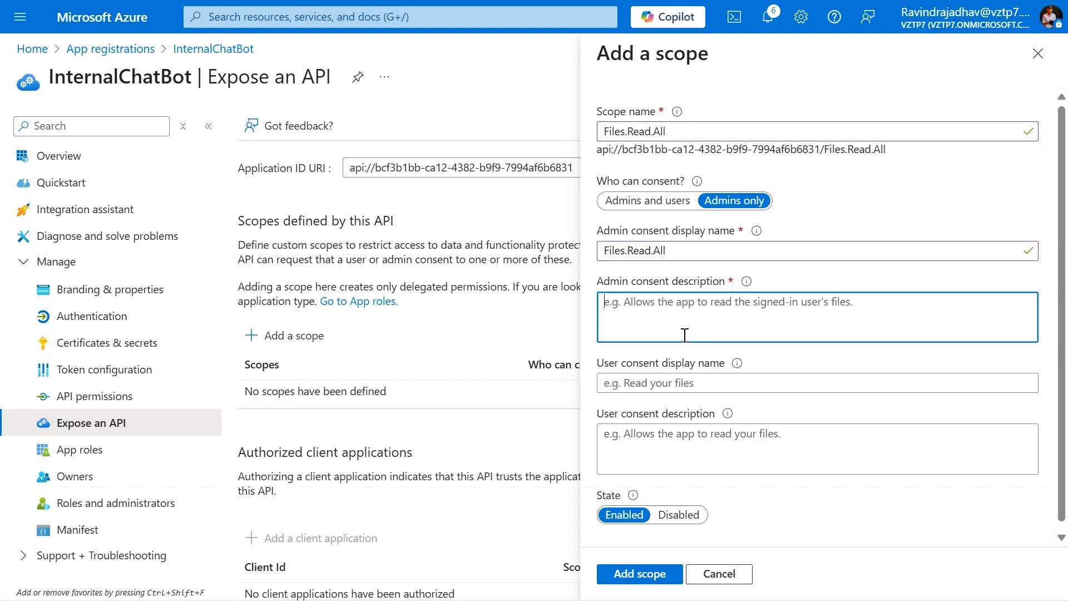
{"action": "key", "text": "ctrl+v"}
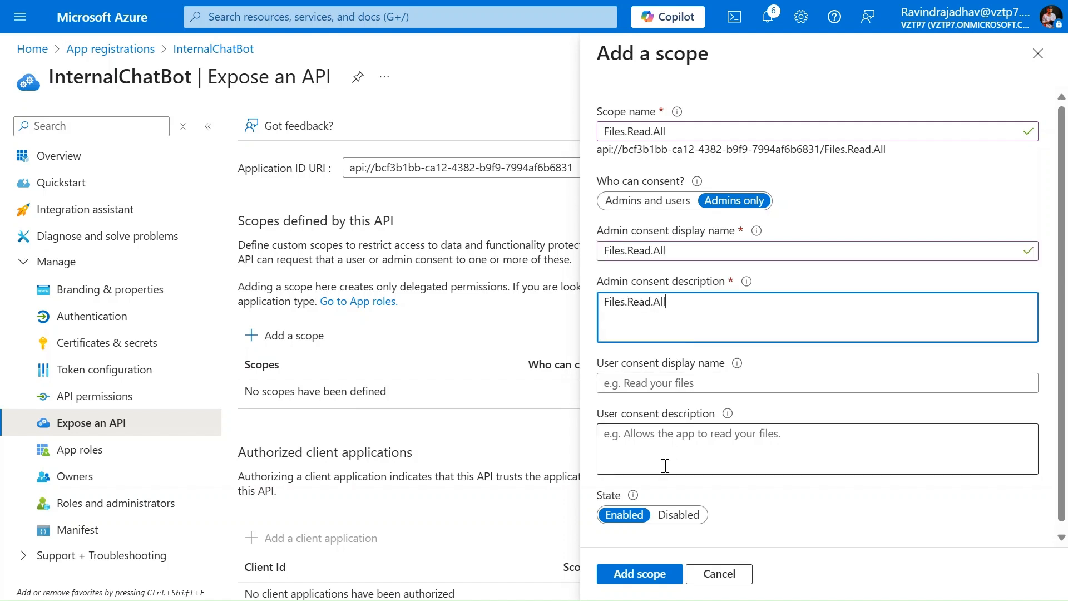
{"action": "left_click", "coordinate": [652, 203]}
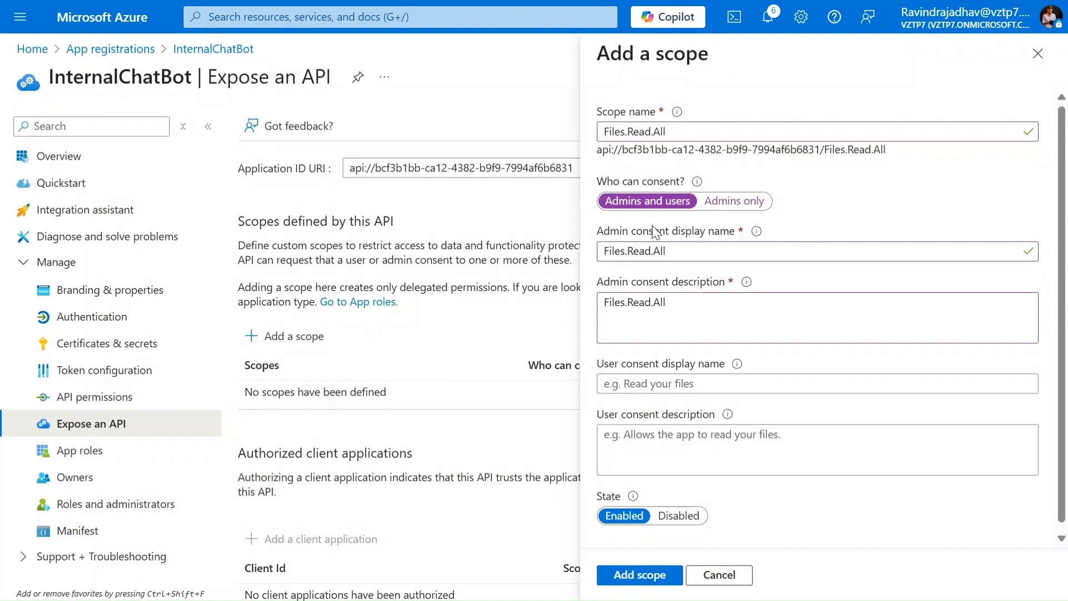
{"action": "left_click", "coordinate": [648, 576]}
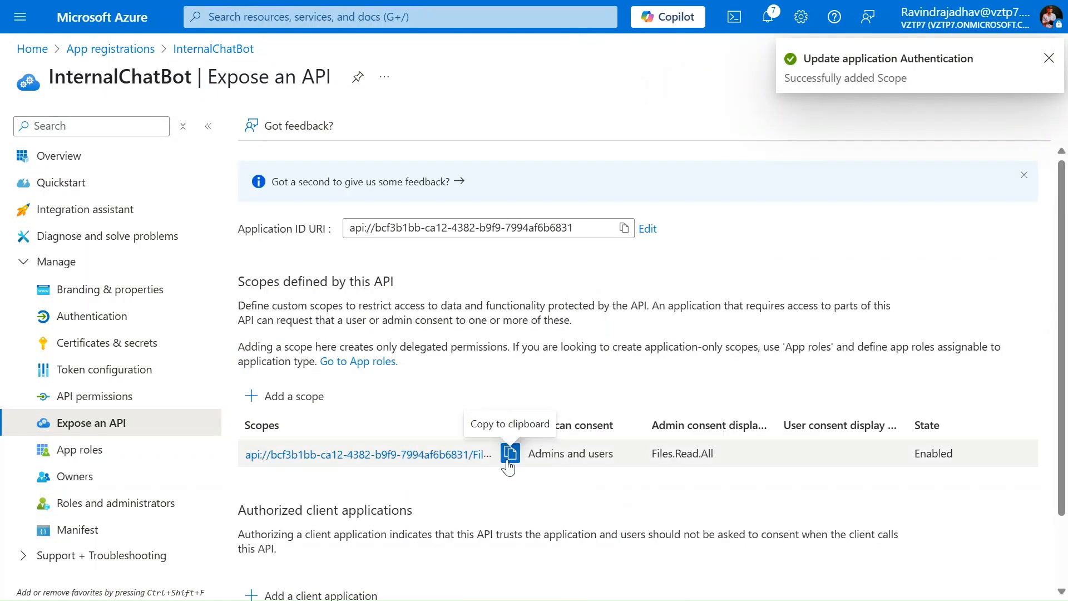
Step: Switch to the Copilot Studio security settings and append Files.Read.All and Sites.Read.All to the authentication scopes after profile openid
{"action": "left_click", "coordinate": [509, 454]}
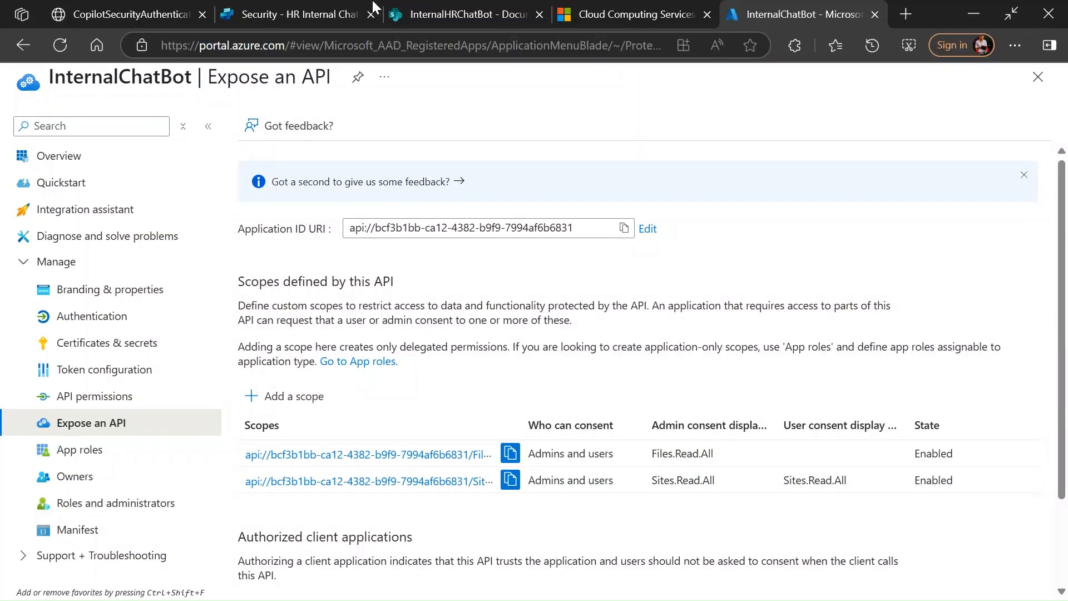
{"action": "left_click", "coordinate": [356, 10]}
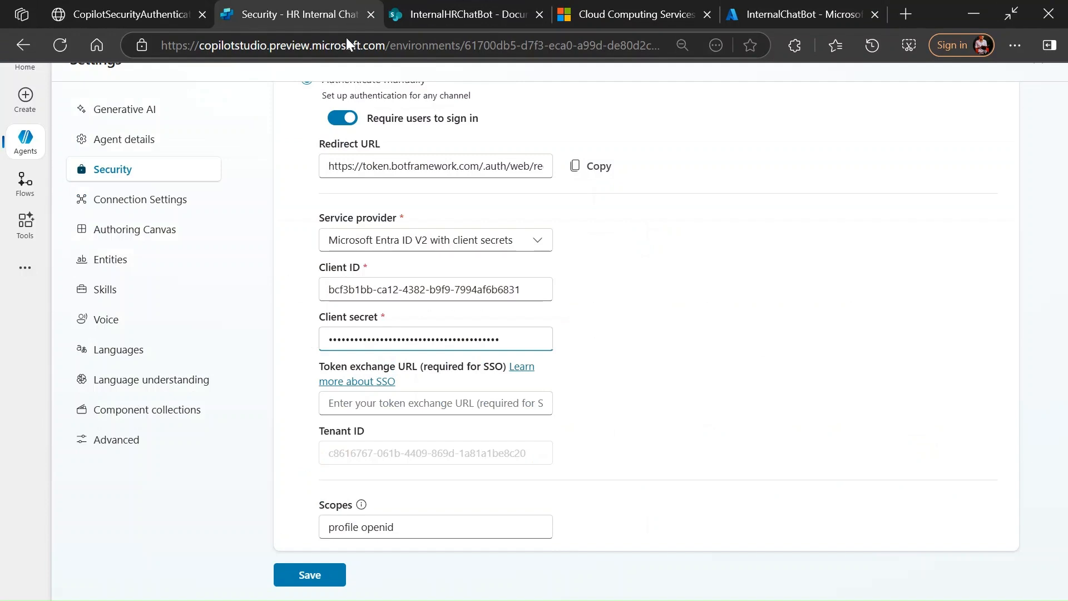
{"action": "left_click", "coordinate": [418, 535]}
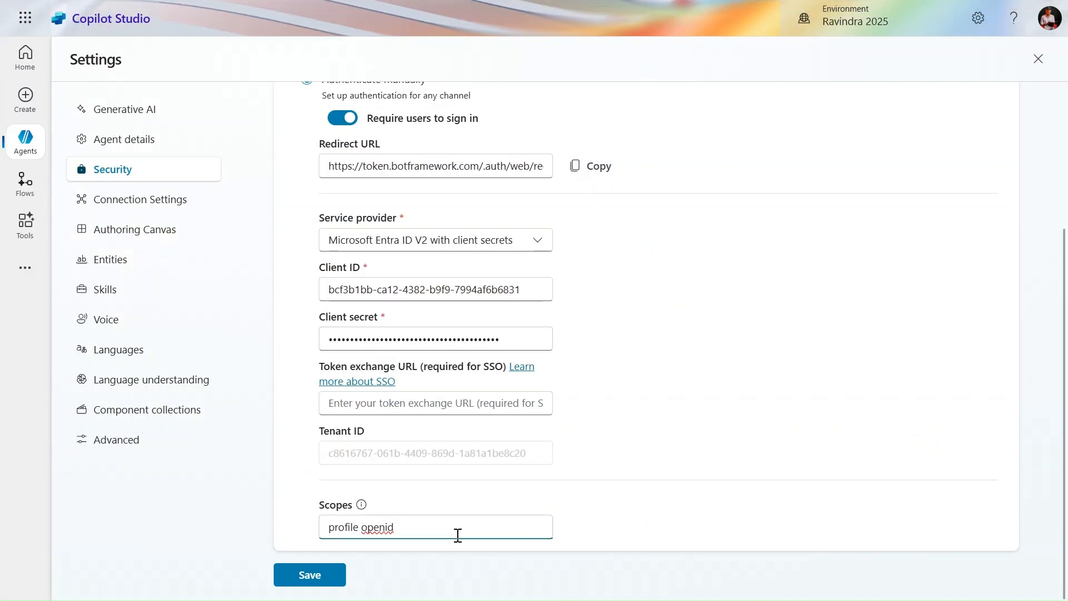
{"action": "key", "text": "ctrl+v"}
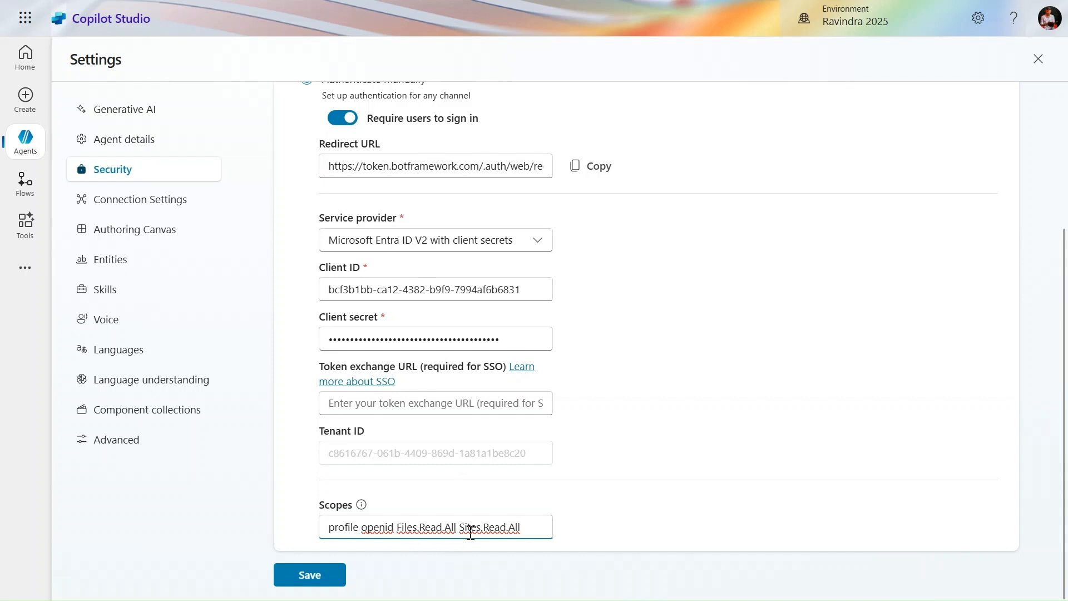
Step: Save the manual authentication configuration and close the settings to return to the HR Internal Chatbot overview
{"action": "left_click", "coordinate": [329, 574]}
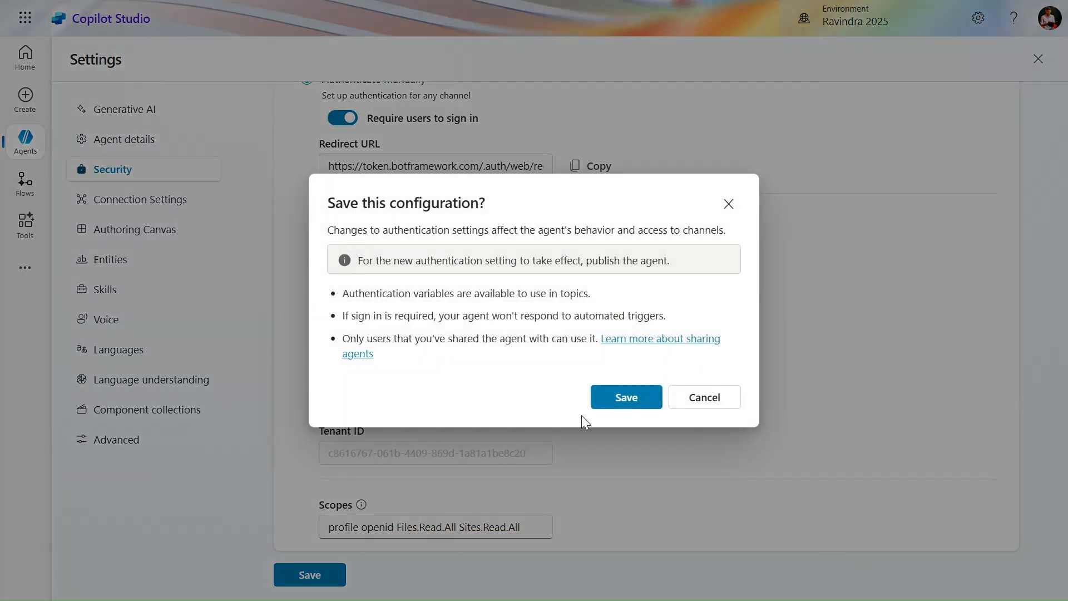
{"action": "left_click", "coordinate": [629, 400]}
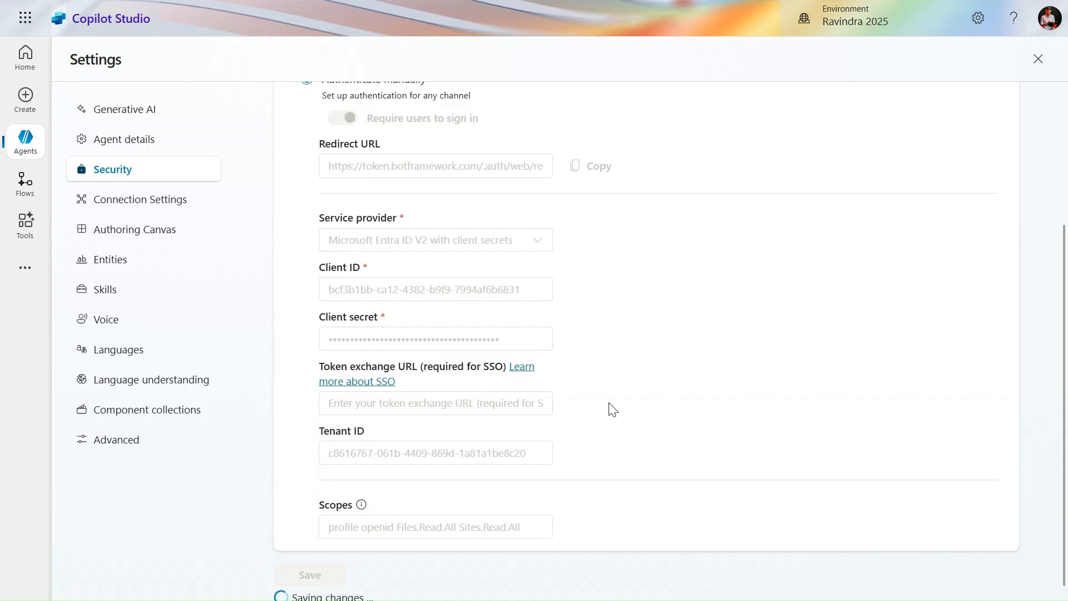
{"action": "scroll", "coordinate": [612, 410], "scroll_direction": "down", "scroll_amount": 1}
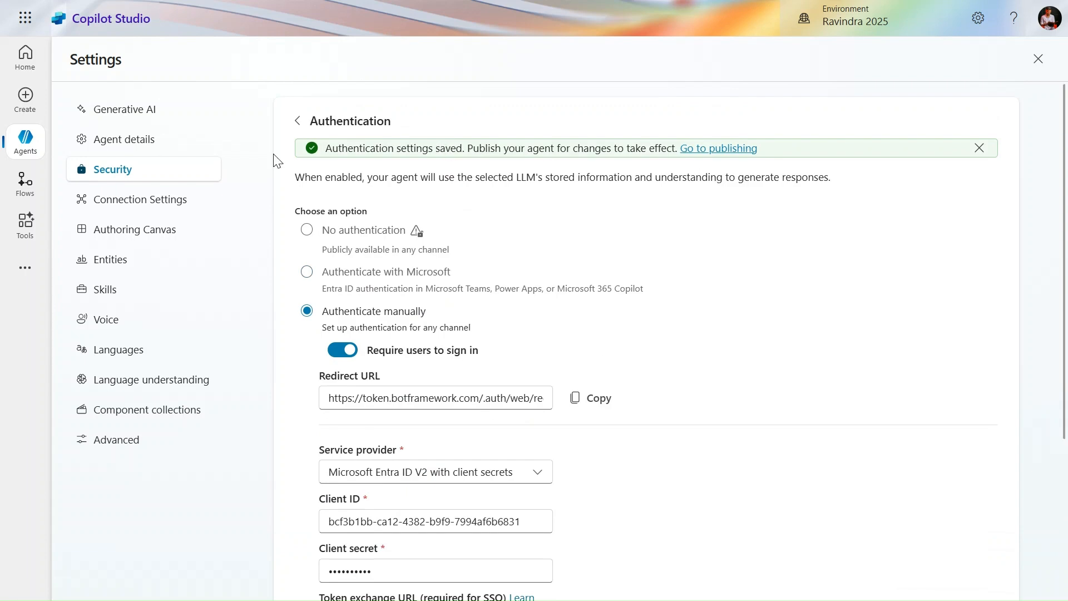
{"action": "left_click", "coordinate": [1038, 59]}
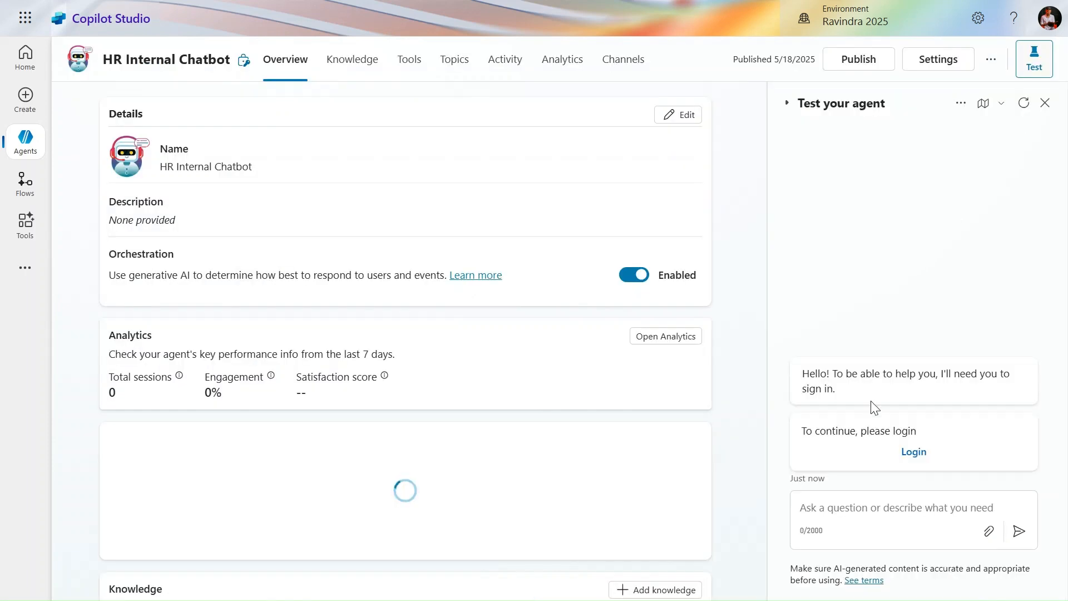
Step: Log in to the test chat by copying the validation code from the bot connection page and submitting it to the agent
{"action": "left_click", "coordinate": [913, 462]}
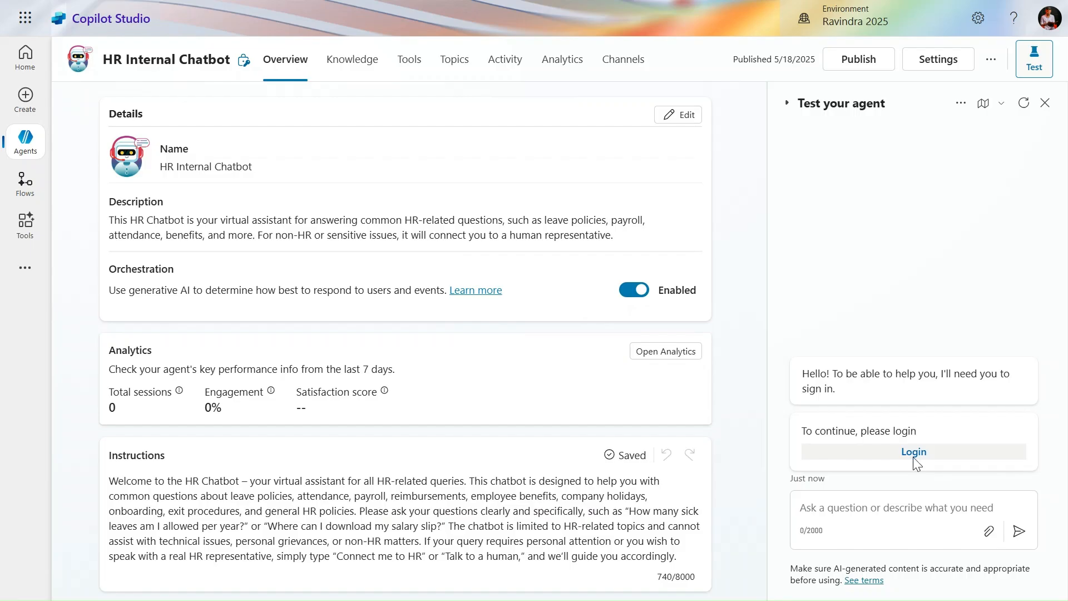
{"action": "left_click", "coordinate": [95, 115]}
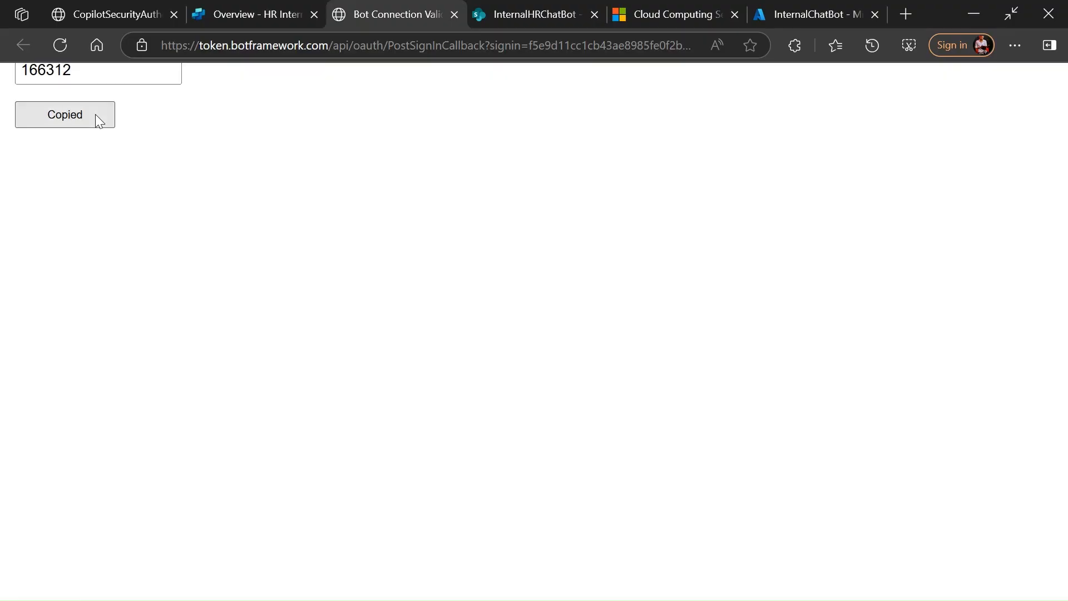
{"action": "left_click", "coordinate": [262, 7]}
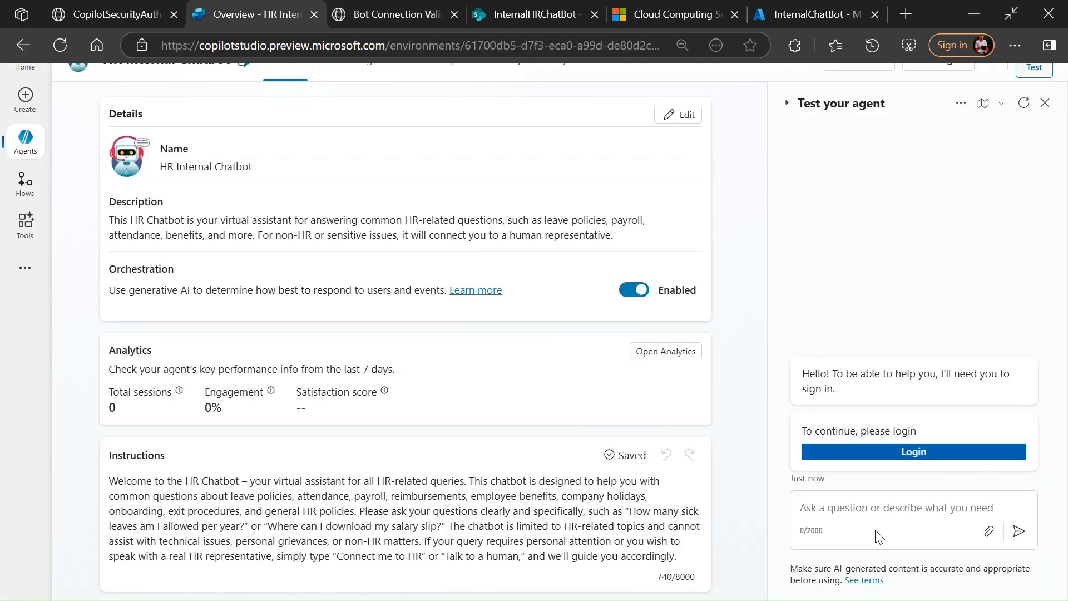
{"action": "left_click", "coordinate": [850, 510]}
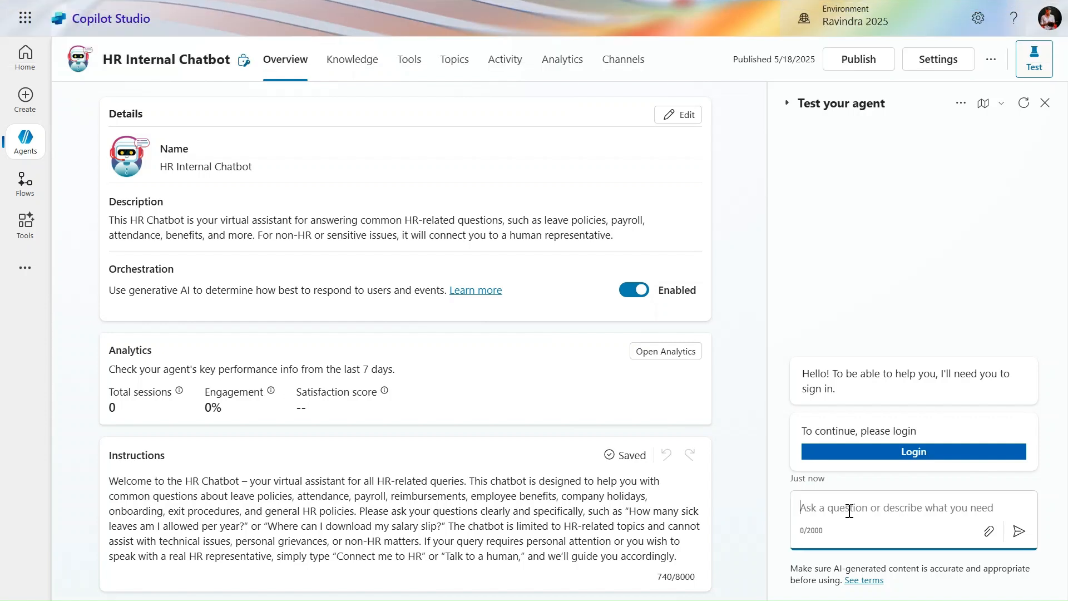
{"action": "key", "text": "ctrl+v"}
{"action": "key", "text": "Return"}
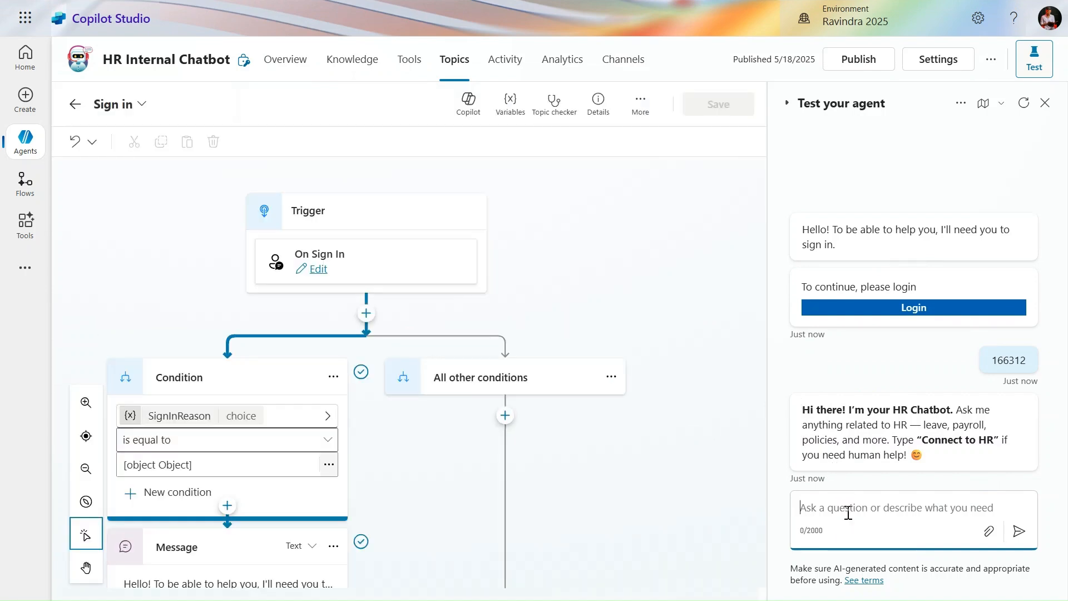
Step: Test the agent by sending the messages "hi" and "how many sikes leaves i can take"
{"action": "type", "text": "hi"}
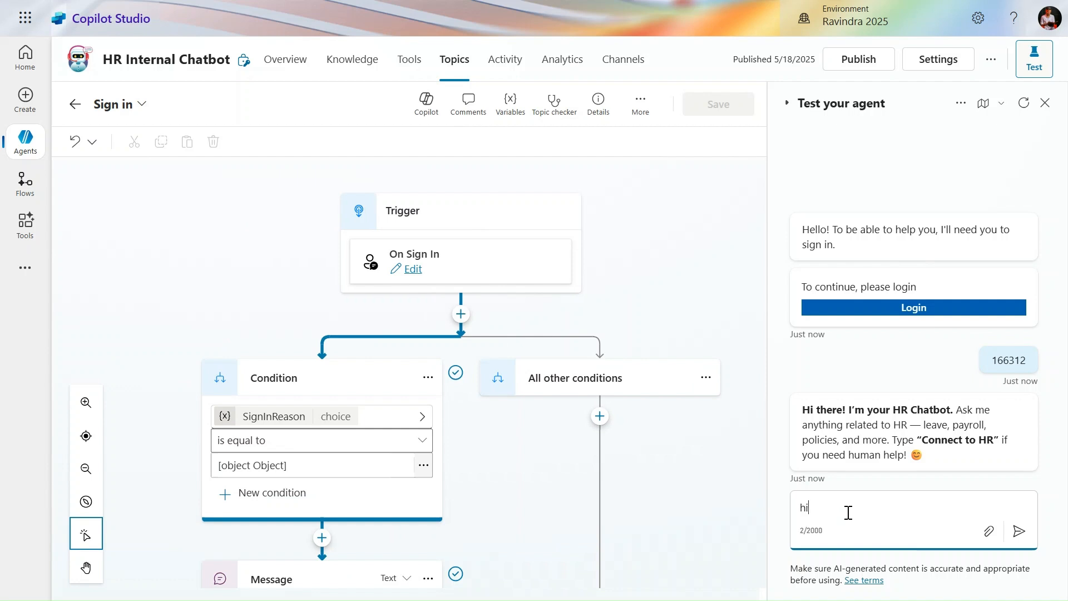
{"action": "key", "text": "Return"}
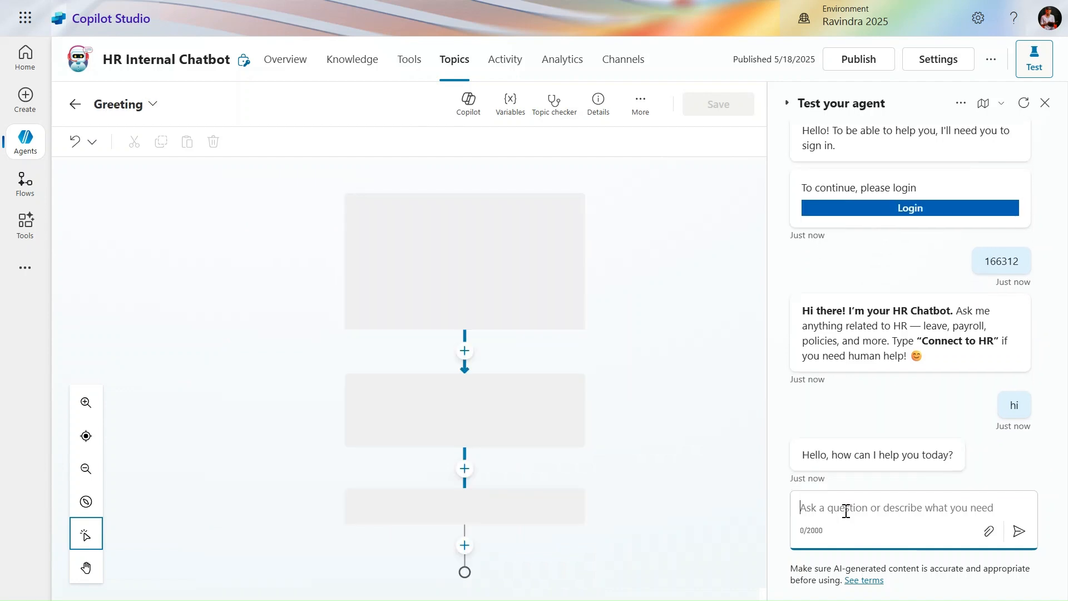
{"action": "type", "text": "how"}
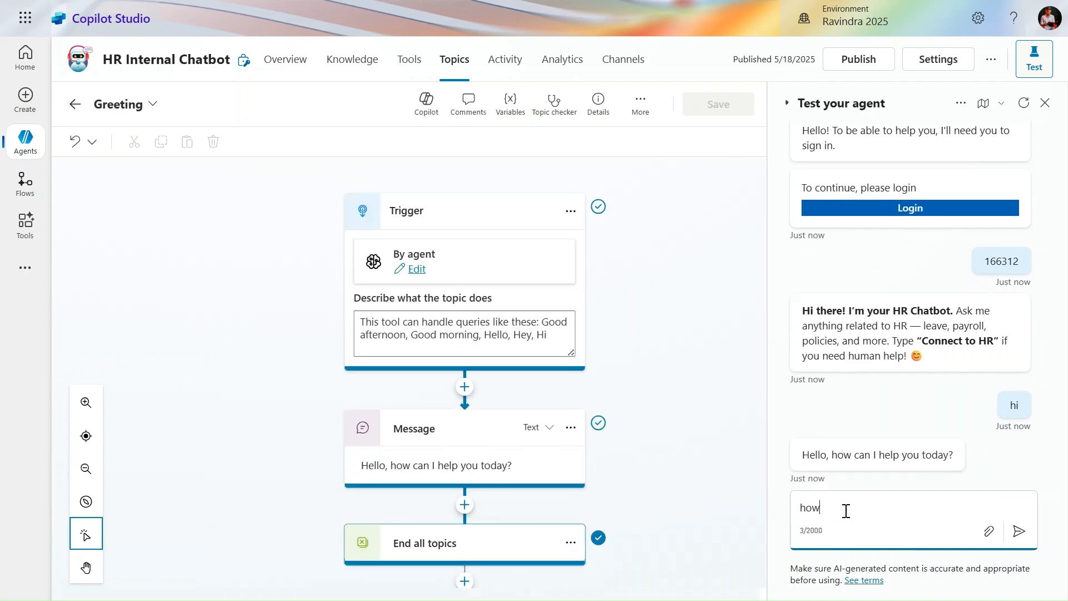
{"action": "type", "text": " many sikes leaves i can take"}
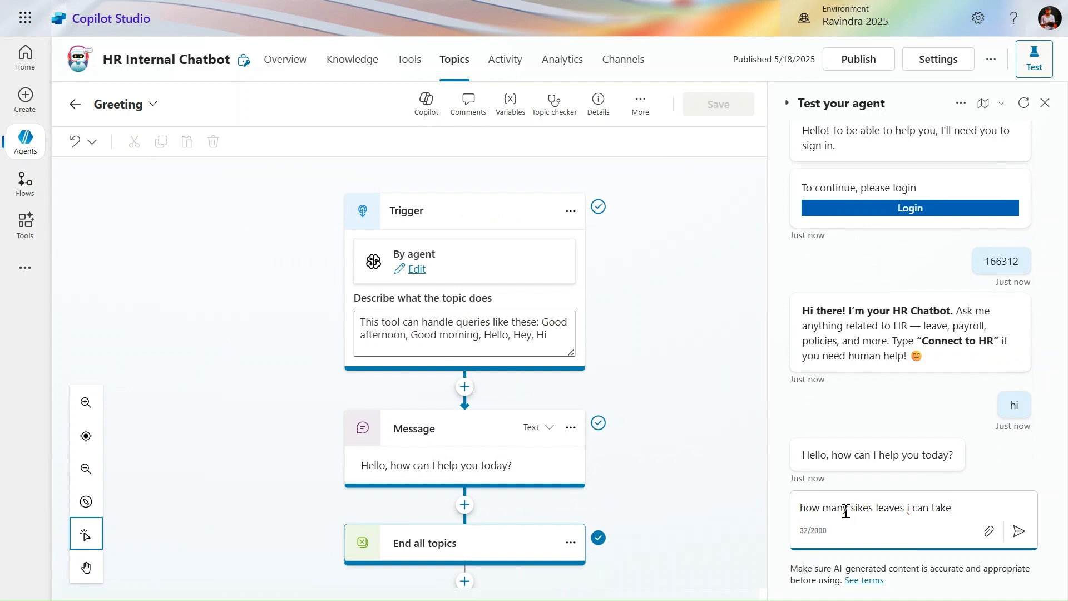
{"action": "key", "text": "Return"}
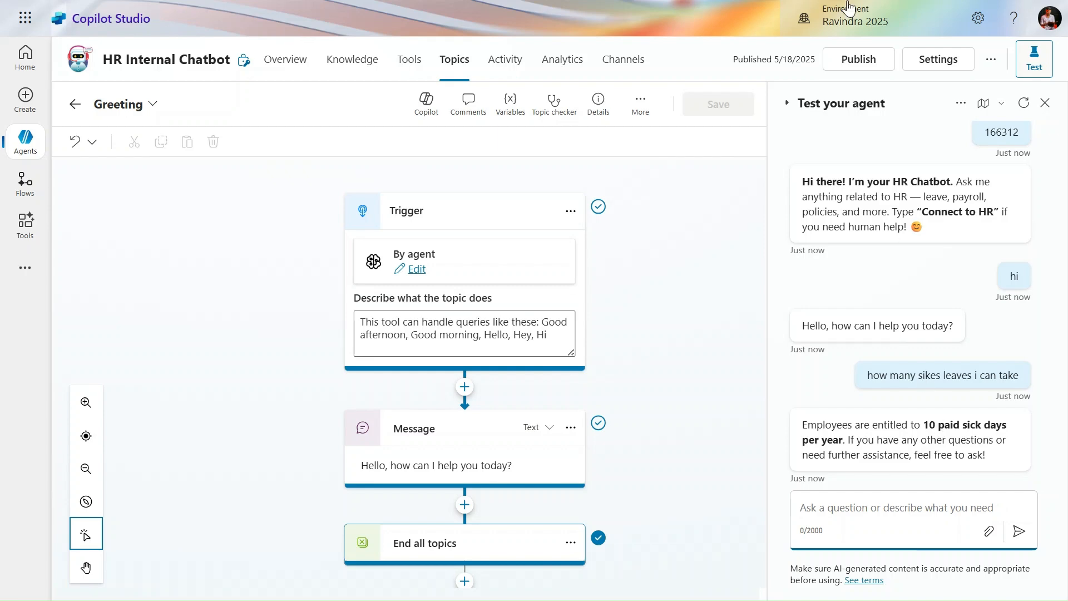
Step: Publish the HR Internal Chatbot agent and confirm the publication
{"action": "left_click", "coordinate": [855, 61]}
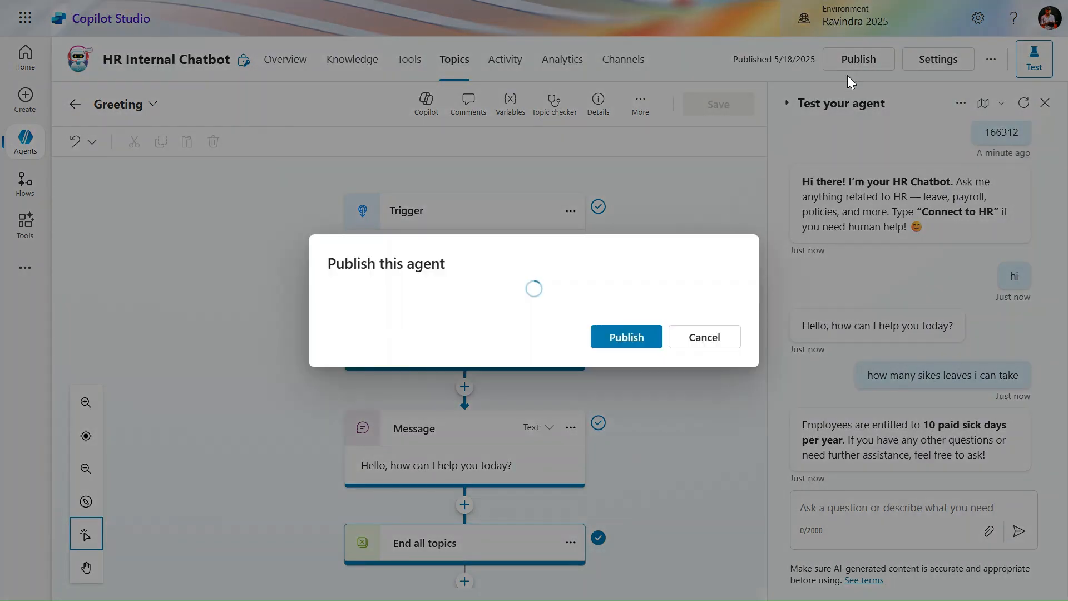
{"action": "left_click", "coordinate": [627, 337]}
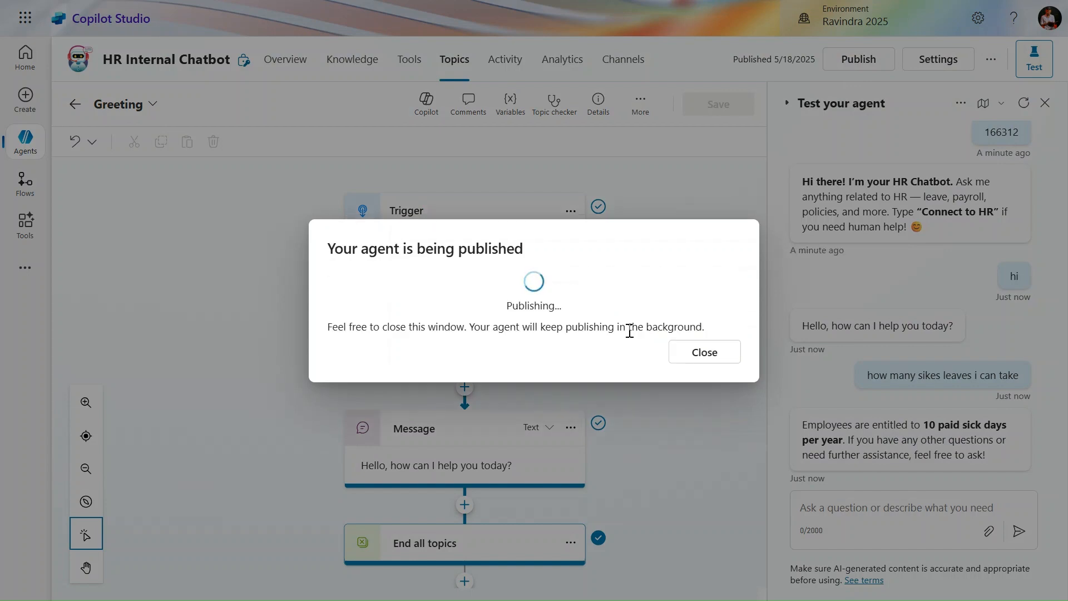